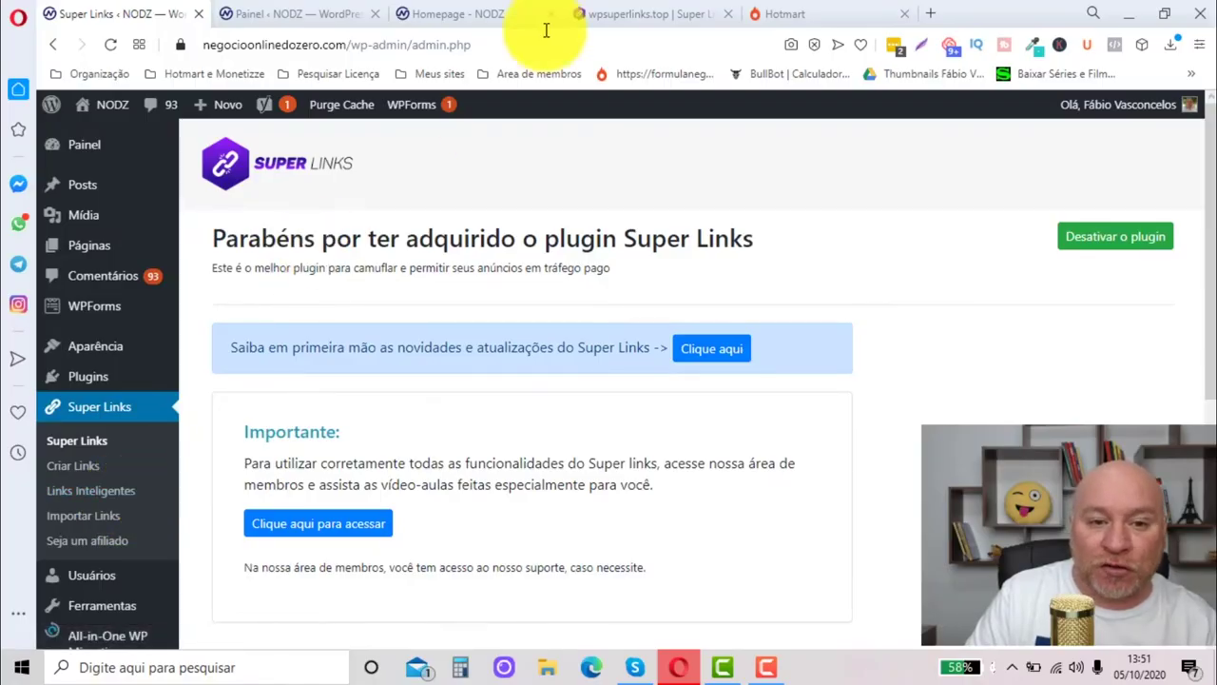
Step: Open the article "Viver de blog – É possível? Como fazer para começar?" from the blog's homepage
left_click(439, 29)
scroll(457, 381, "down", 7)
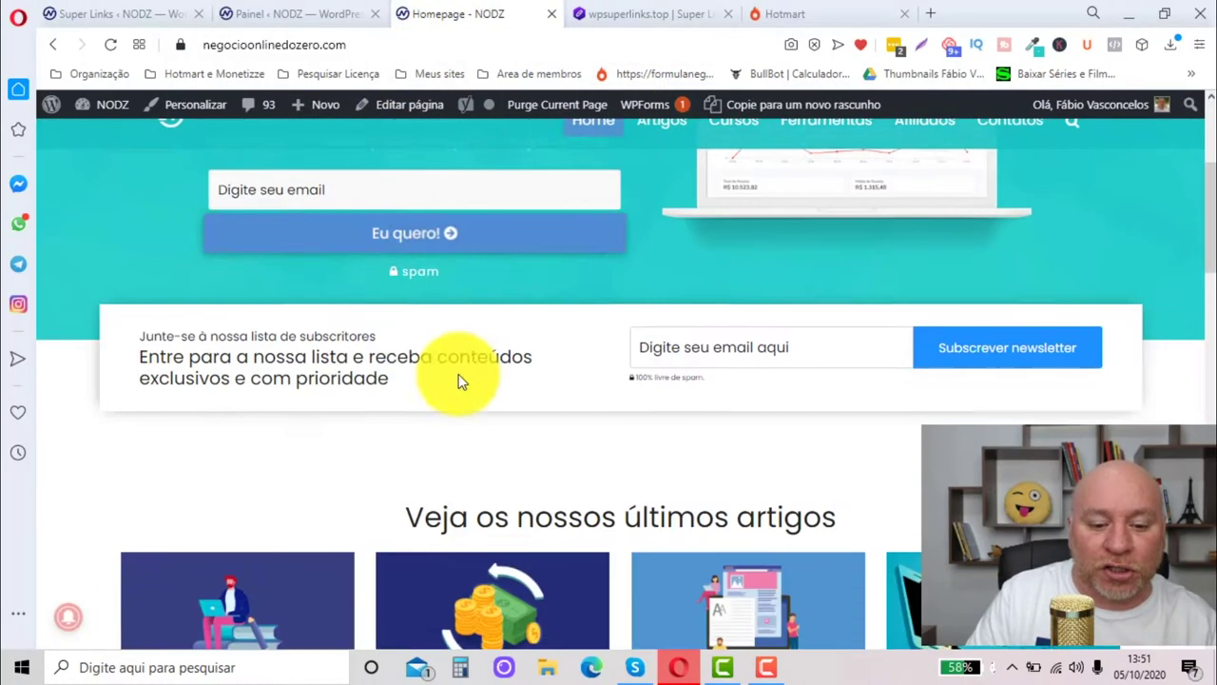
scroll(681, 418, "up", 1)
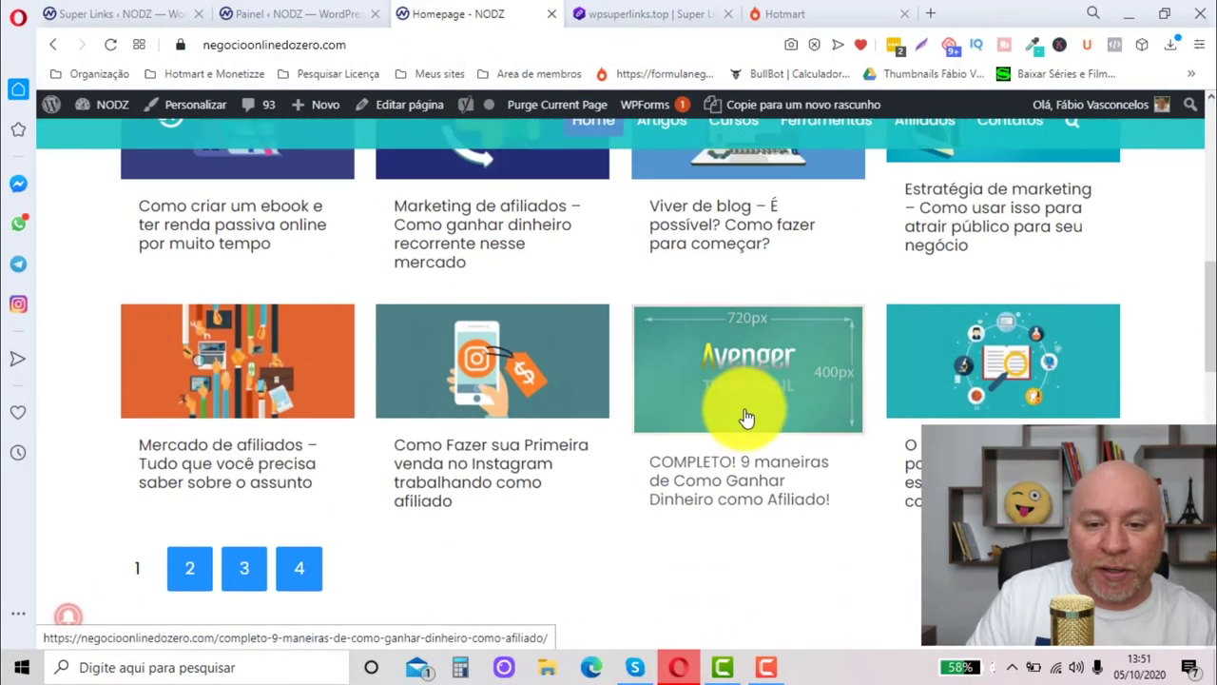
left_click(734, 240)
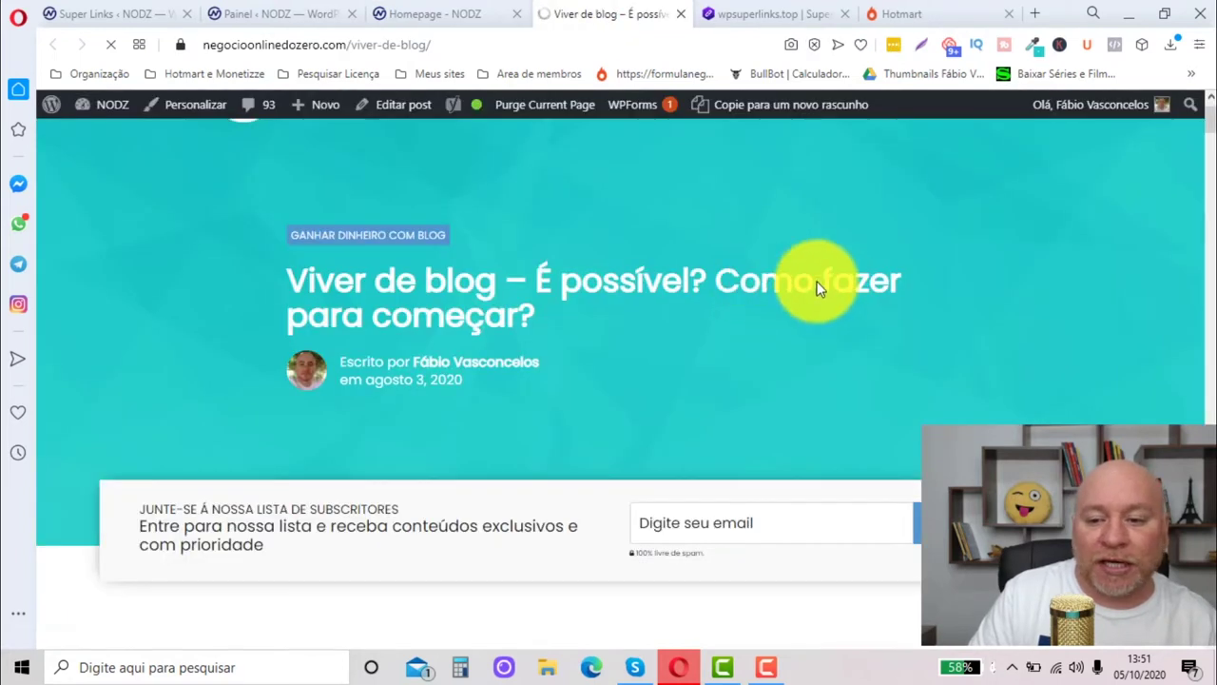
Step: Search the text of the opened article for "avenger"
scroll(970, 276, "down", 5)
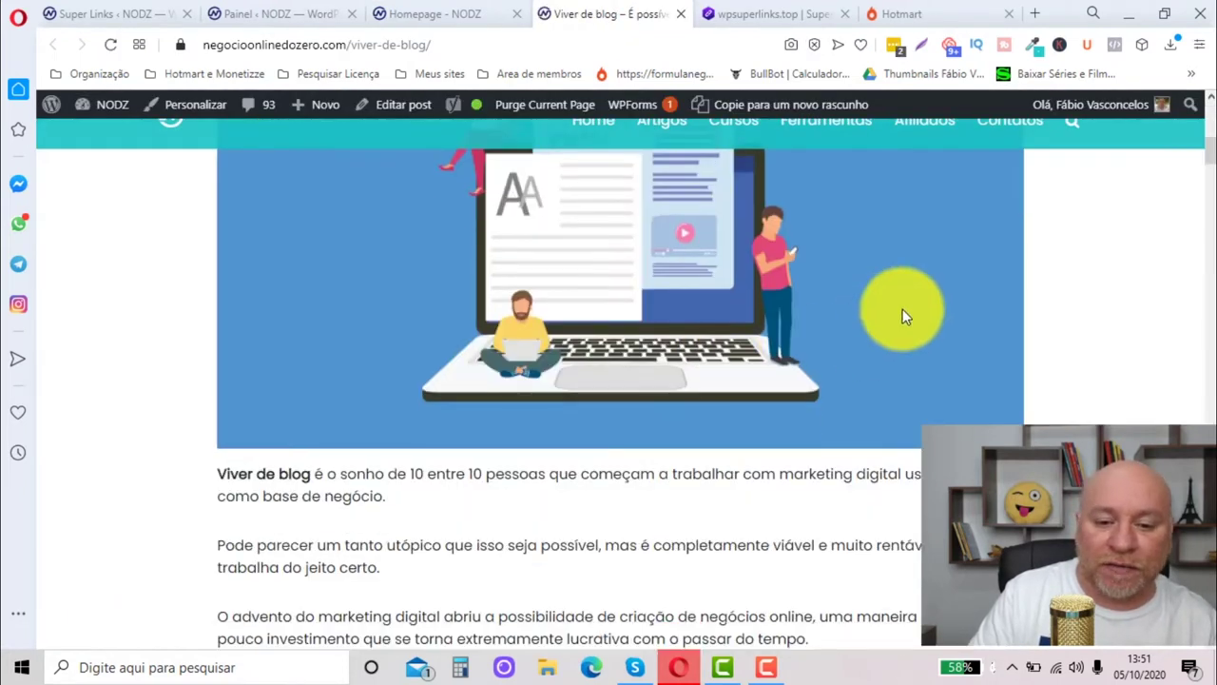
scroll(903, 317, "down", 1)
key("ctrl+f")
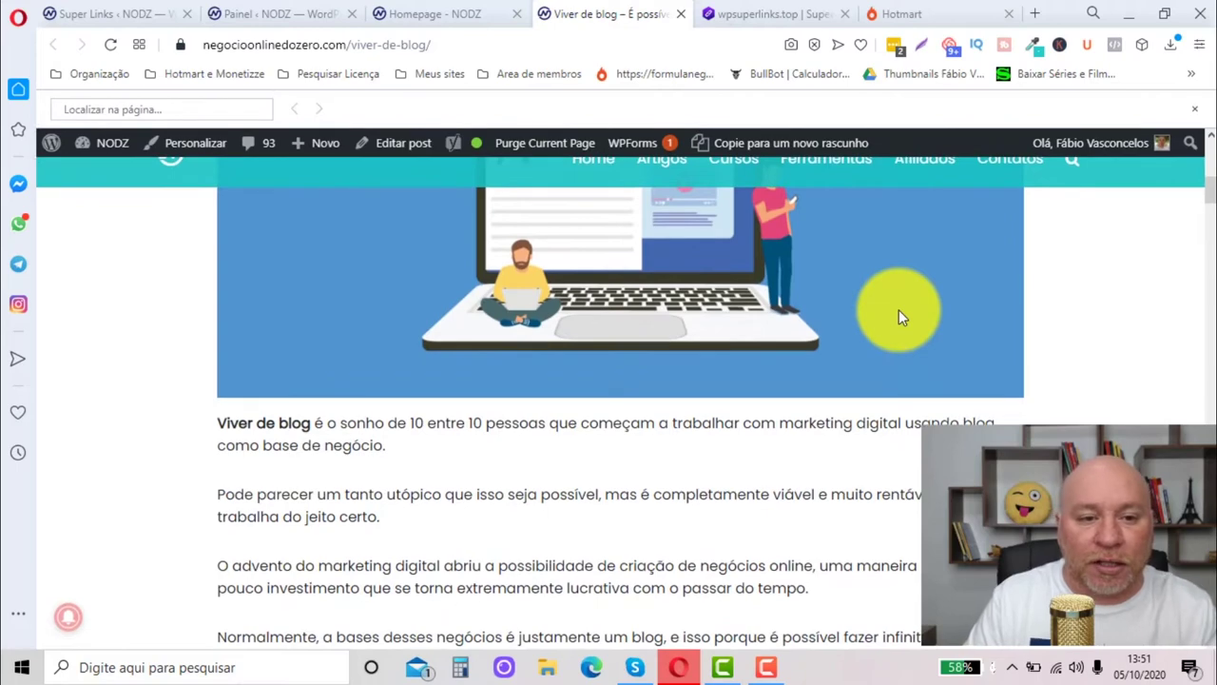
type("avenger")
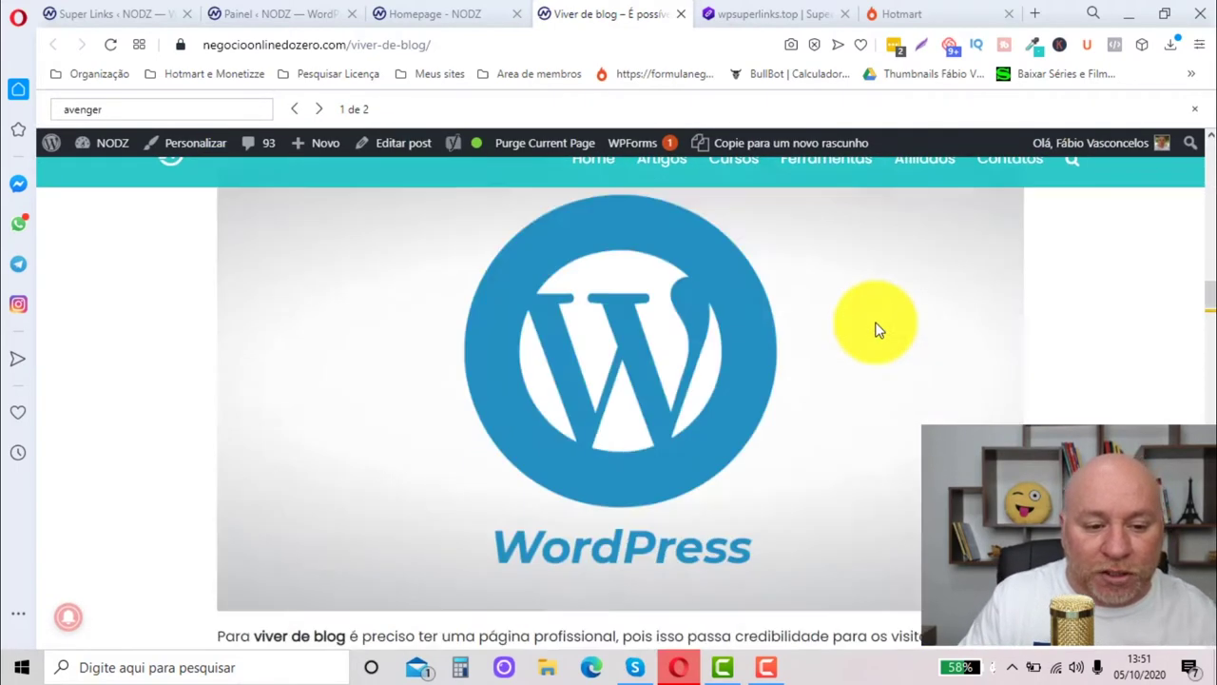
Step: Copy the phrase "tema WP AVENGER" from the article's paragraph about choosing a template
left_click_drag(546, 390, 409, 390)
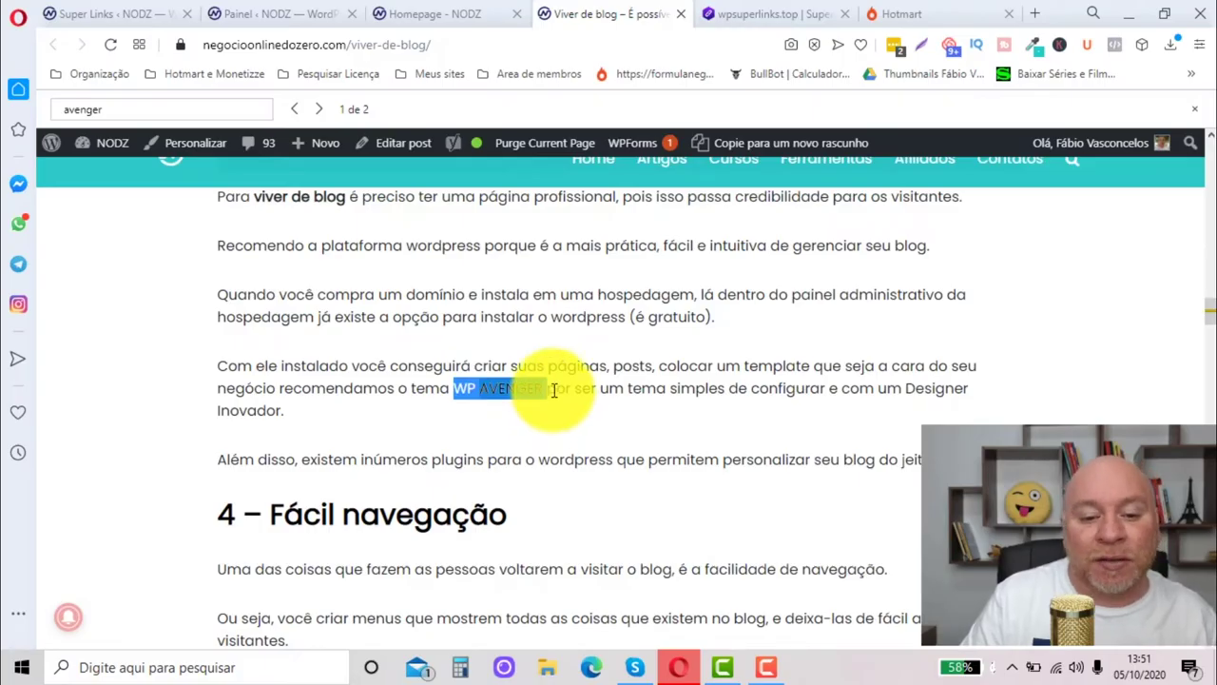
left_click_drag(544, 390, 285, 411)
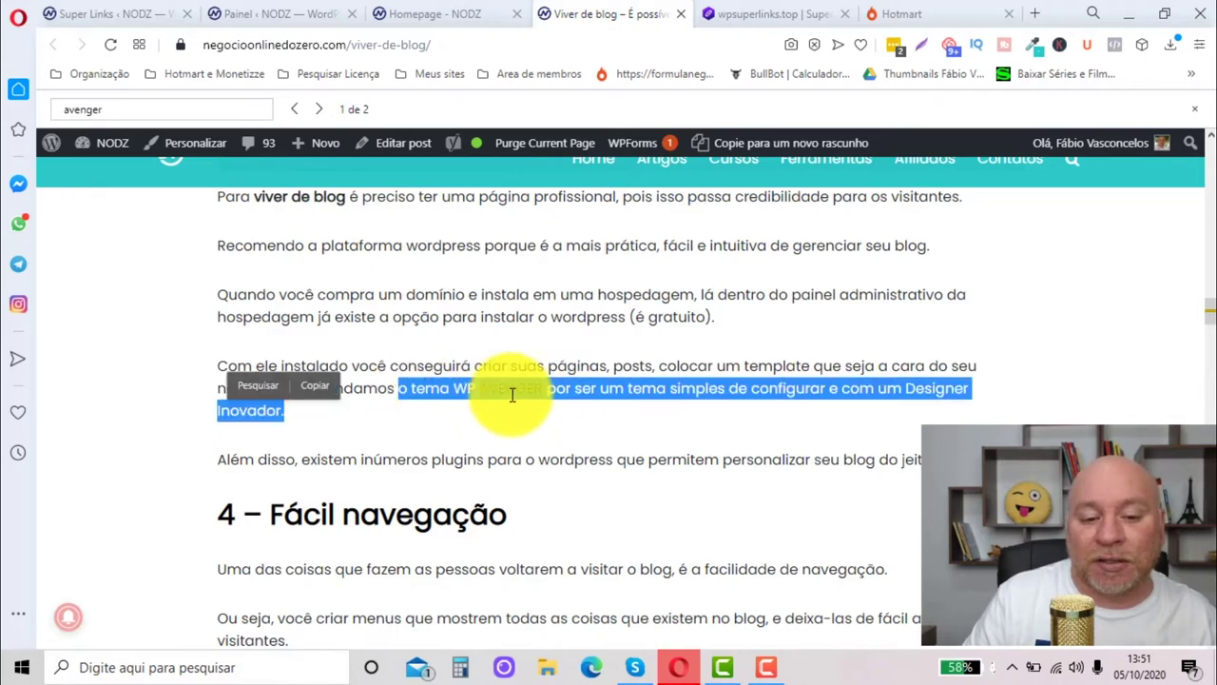
left_click(576, 393)
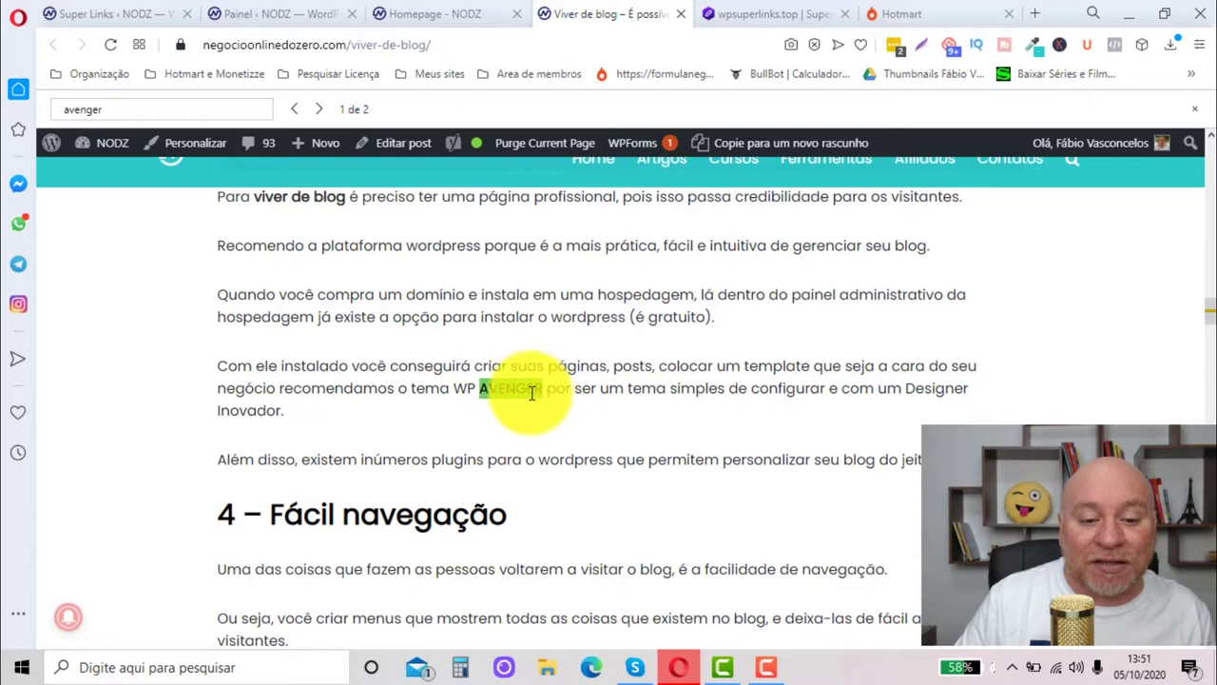
left_click_drag(540, 390, 414, 390)
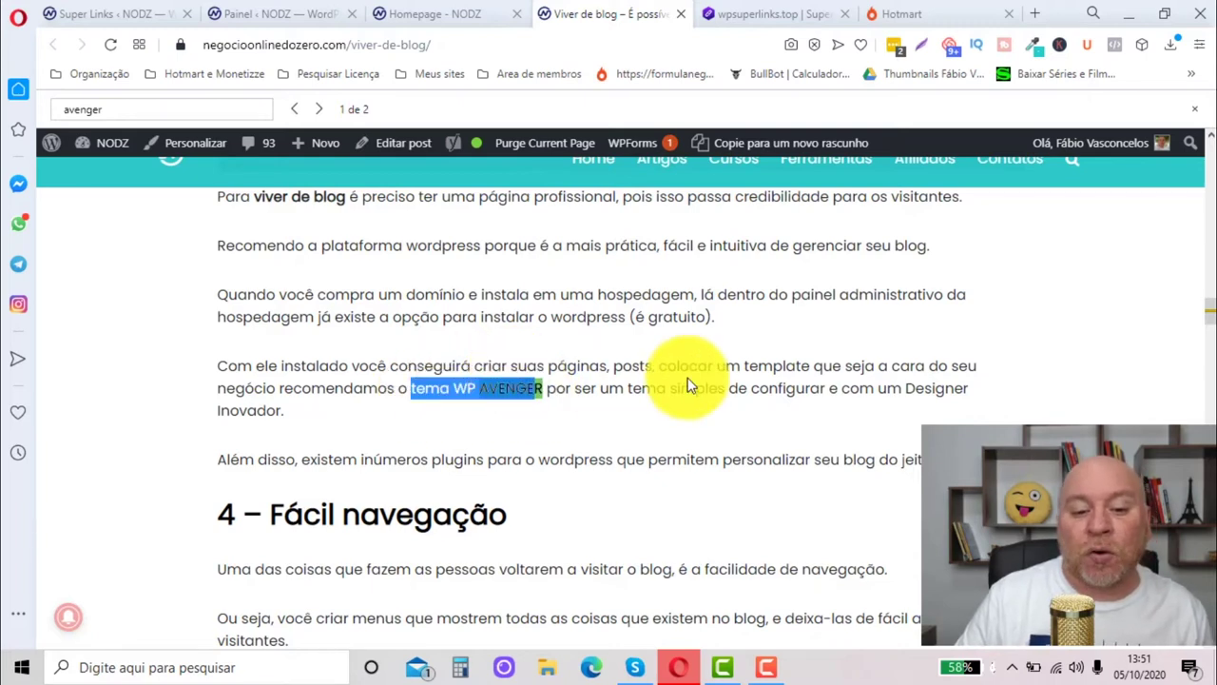
left_click(551, 391)
left_click_drag(542, 390, 416, 392)
key("ctrl+c")
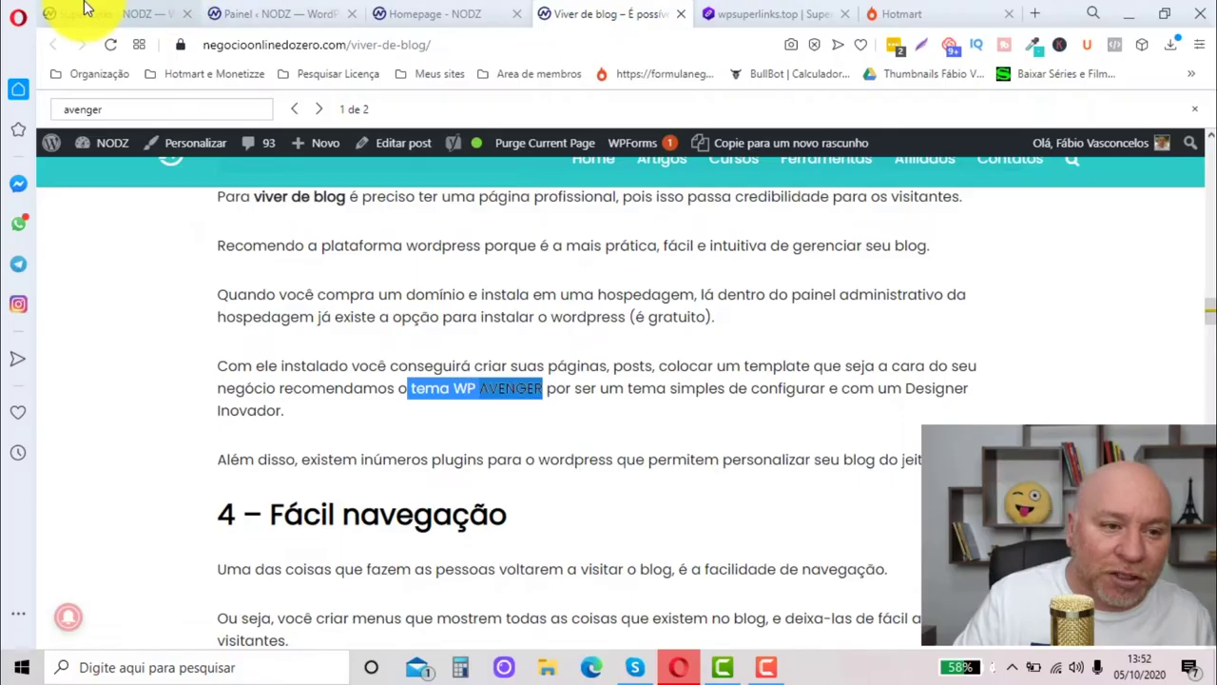
Step: Copy the /avenger link address from the "Avenger - blog" category in Super Links
left_click(82, 14)
left_click(86, 468)
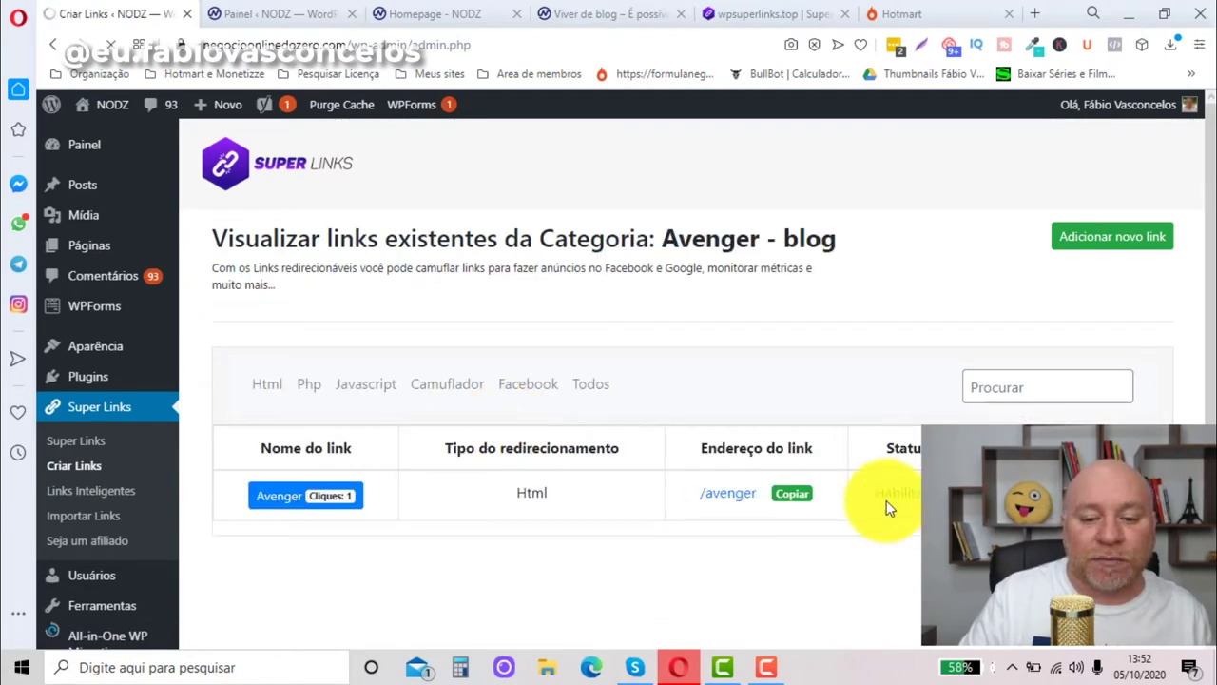
left_click(797, 495)
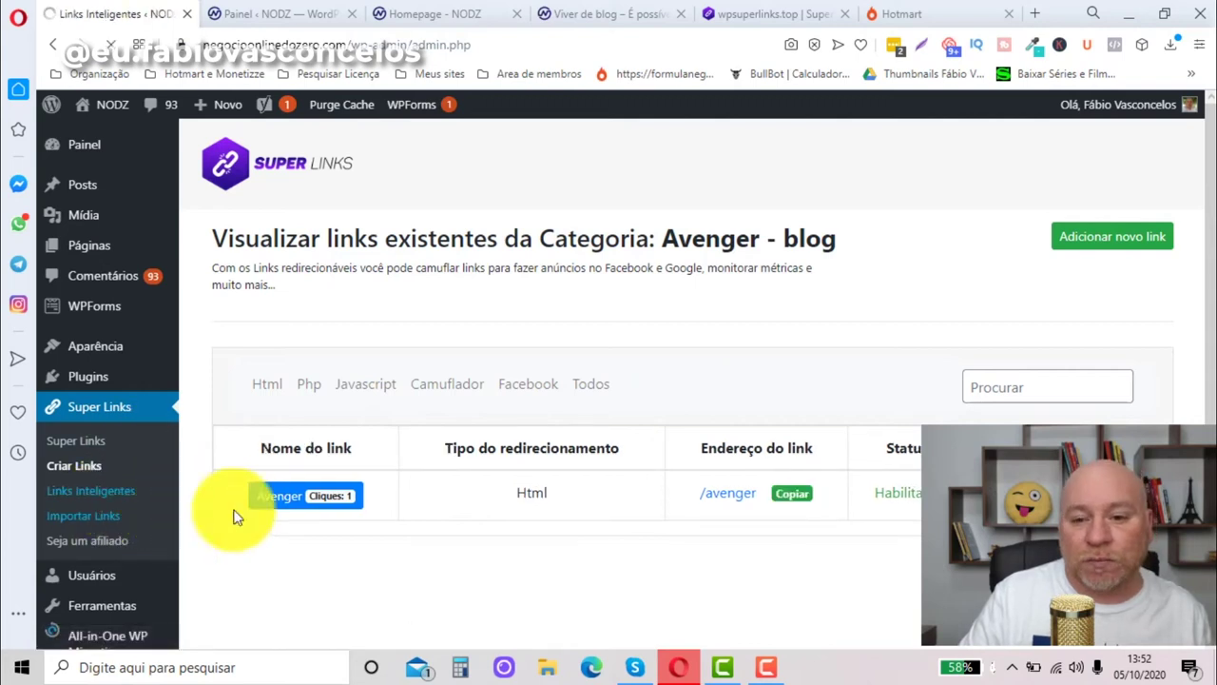
left_click(1124, 245)
left_click(498, 357)
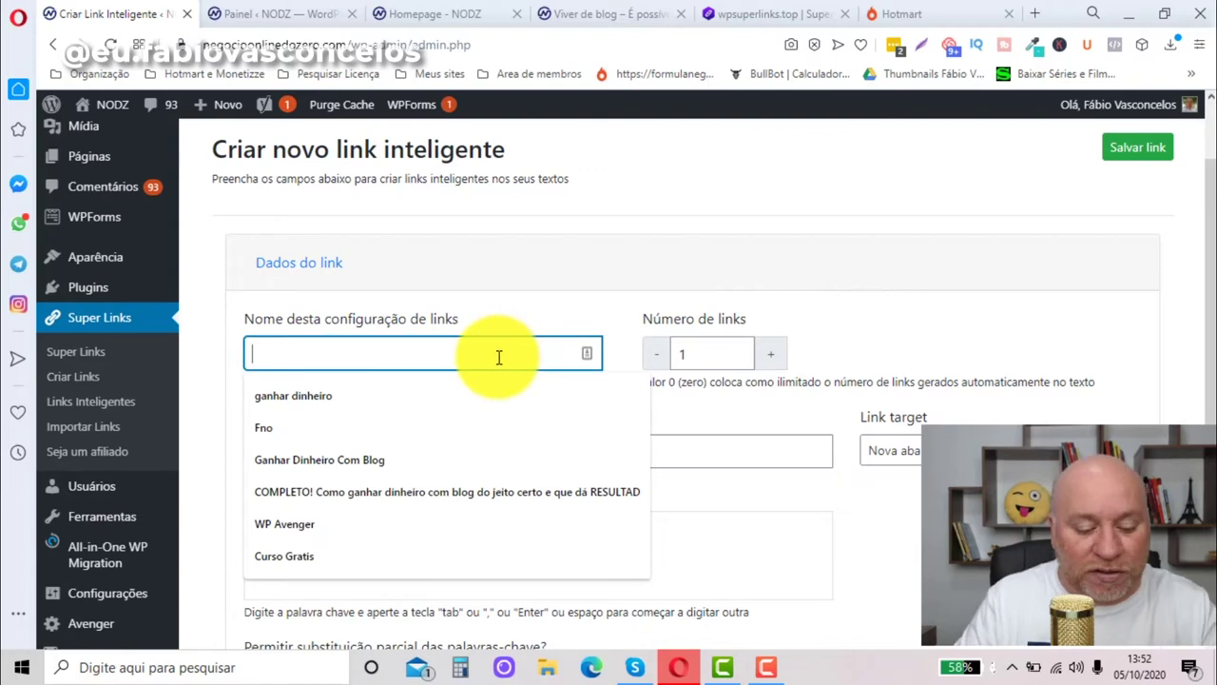
type("Wp ")
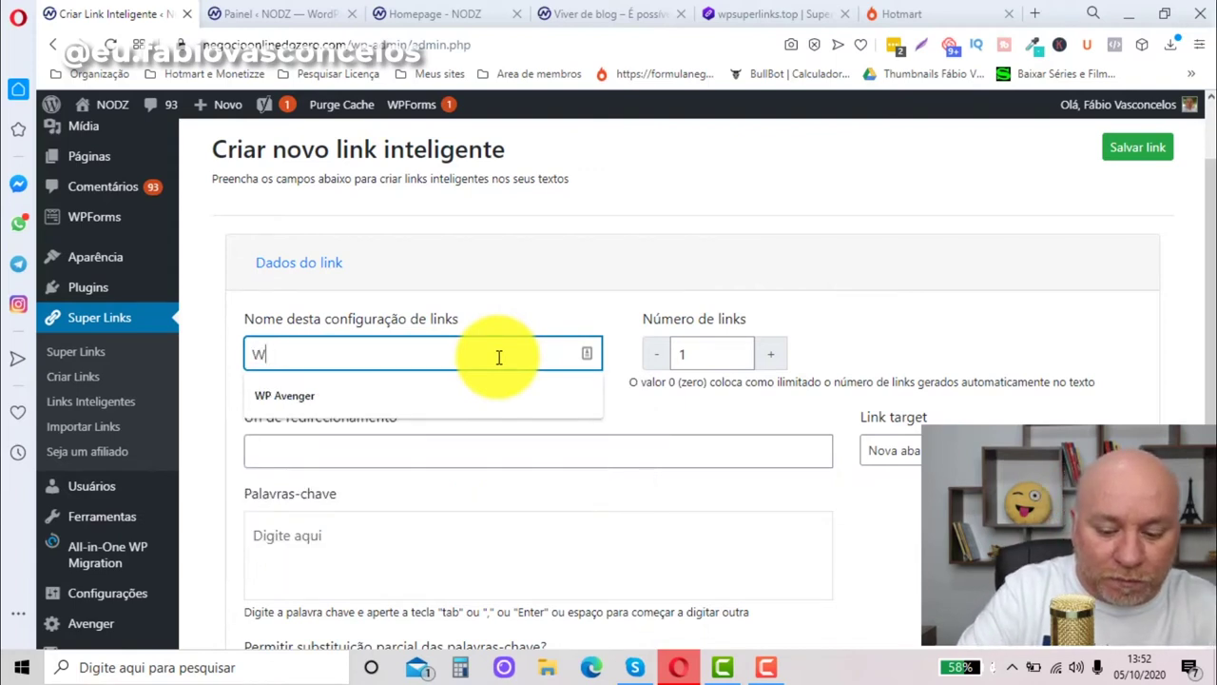
type("Avenger")
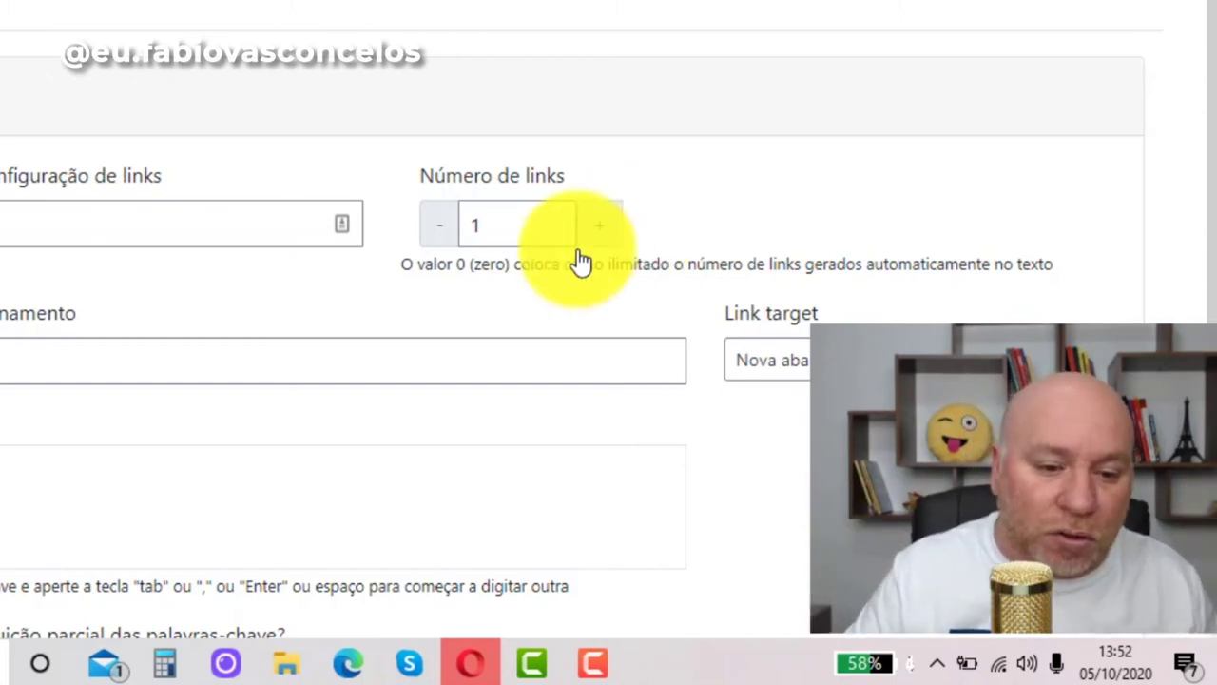
left_click(203, 365)
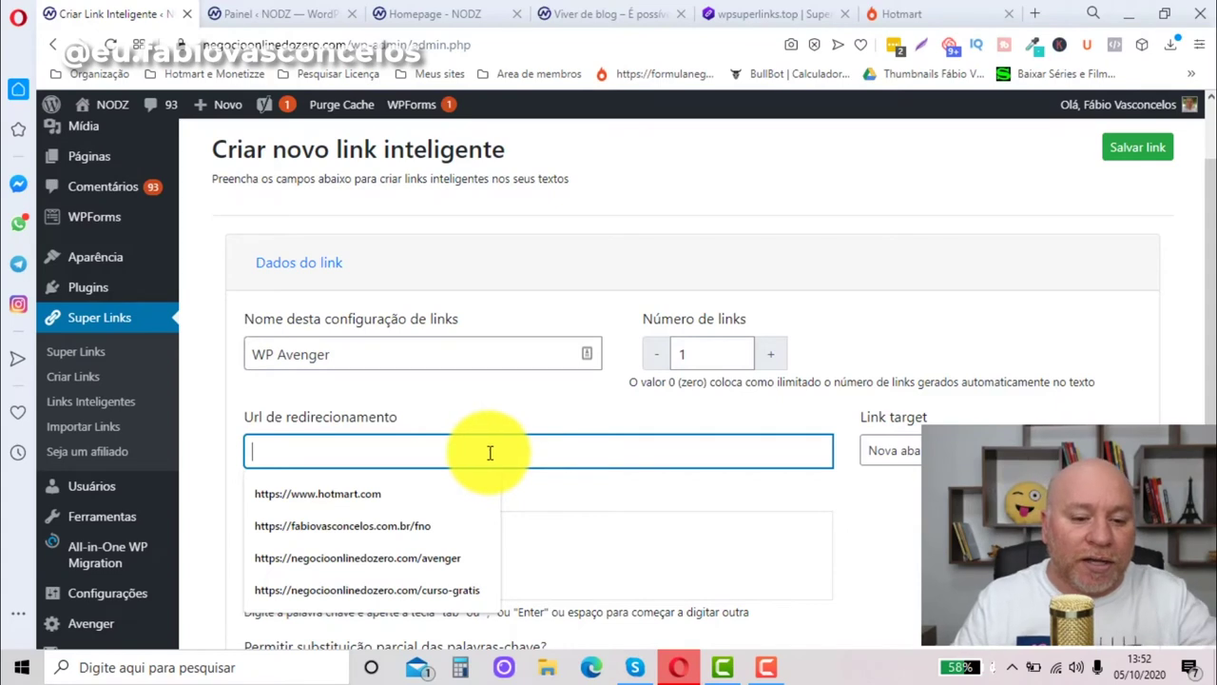
type("https://negocioonlinedozero.com/avenger")
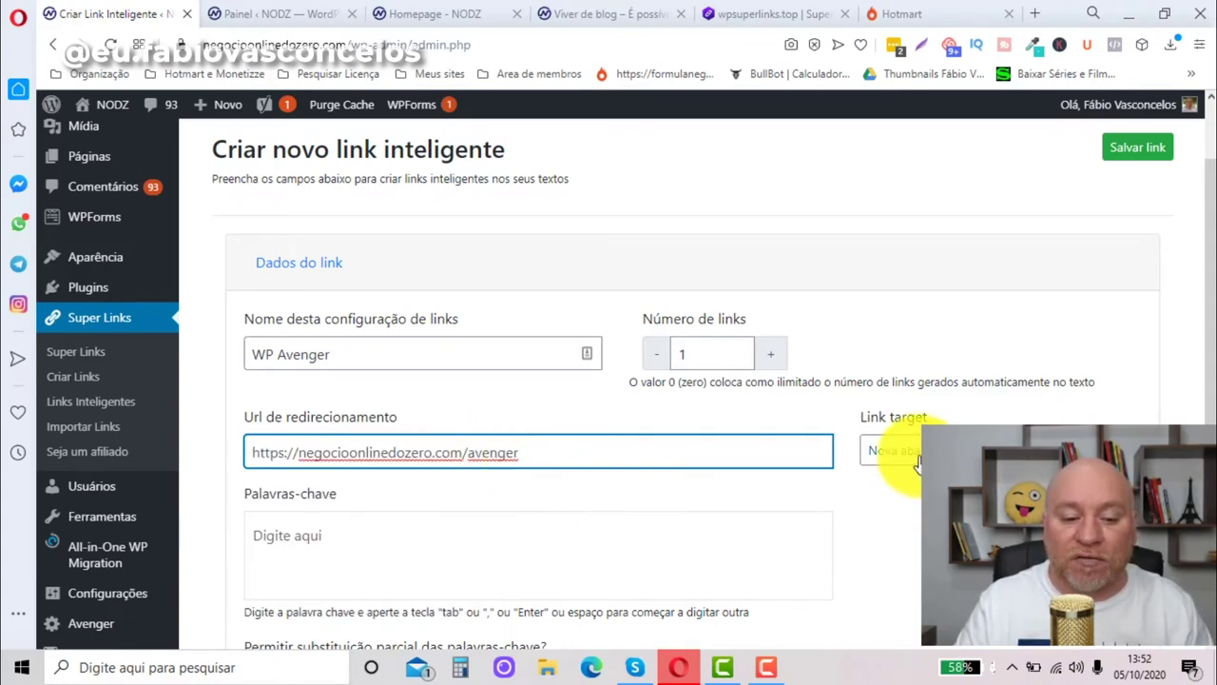
Step: Add the phrase "tema WP AVENGER" from the article as a keyword of the new smart link
scroll(856, 451, "down", 2)
left_click(425, 371)
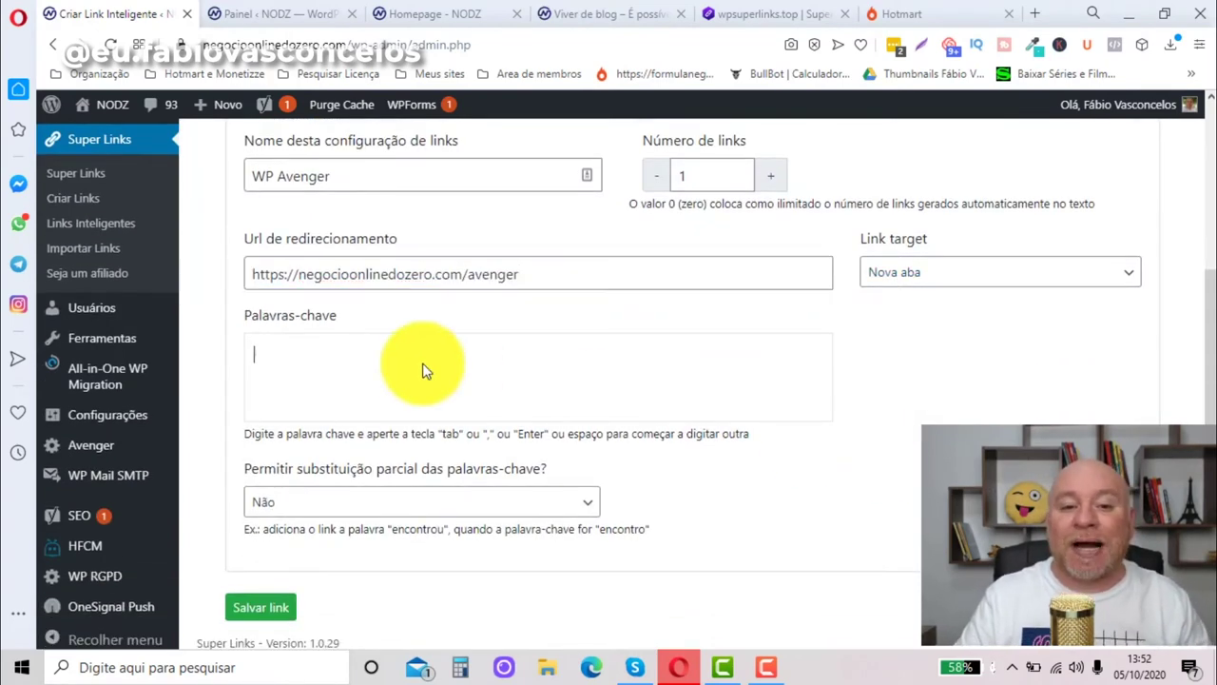
left_click(628, 14)
left_click_drag(548, 388, 419, 390)
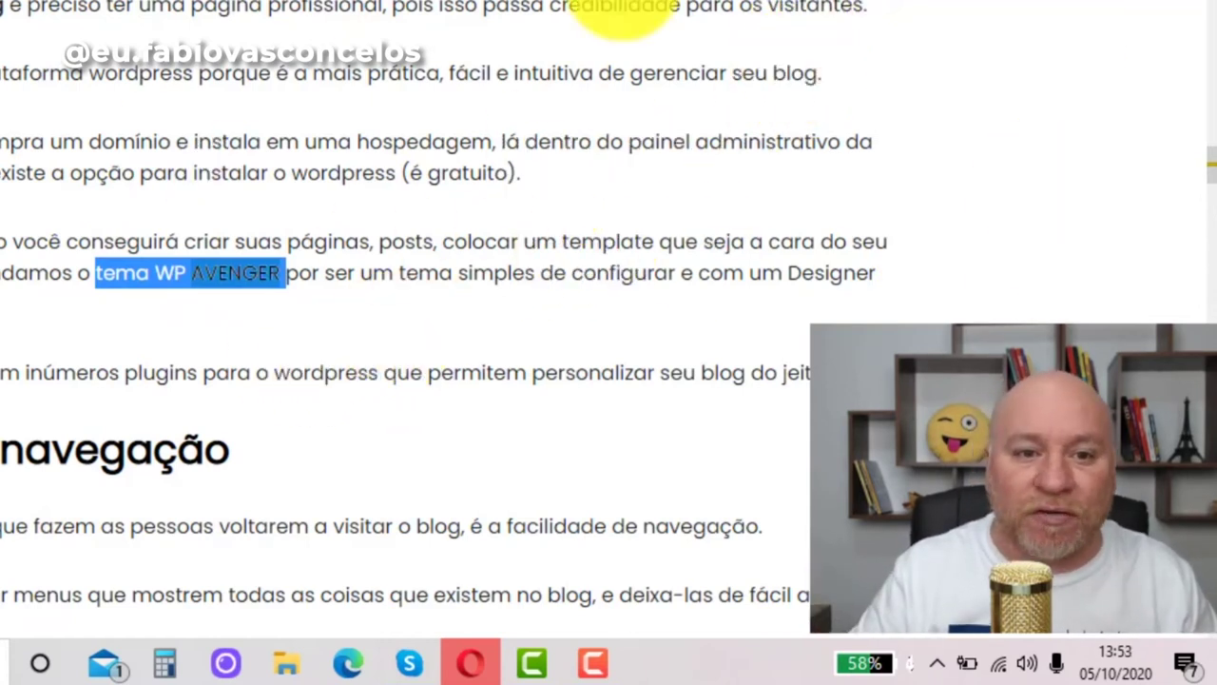
left_click(435, 23)
left_click(123, 13)
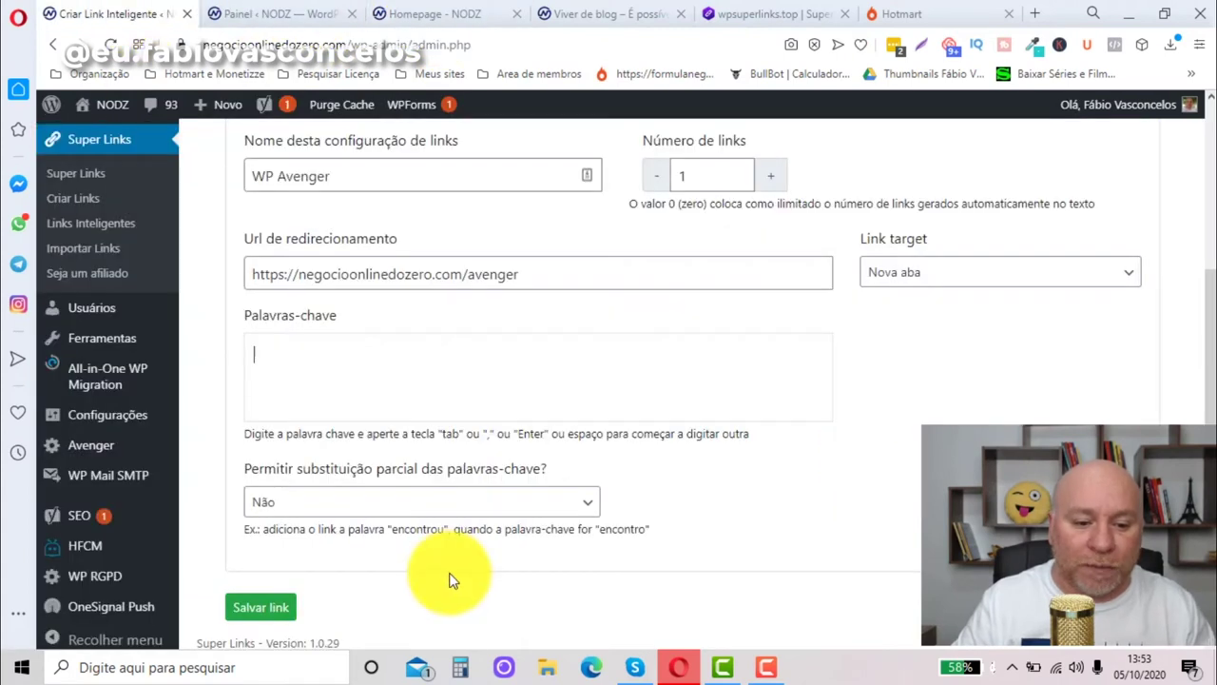
key("ctrl+v")
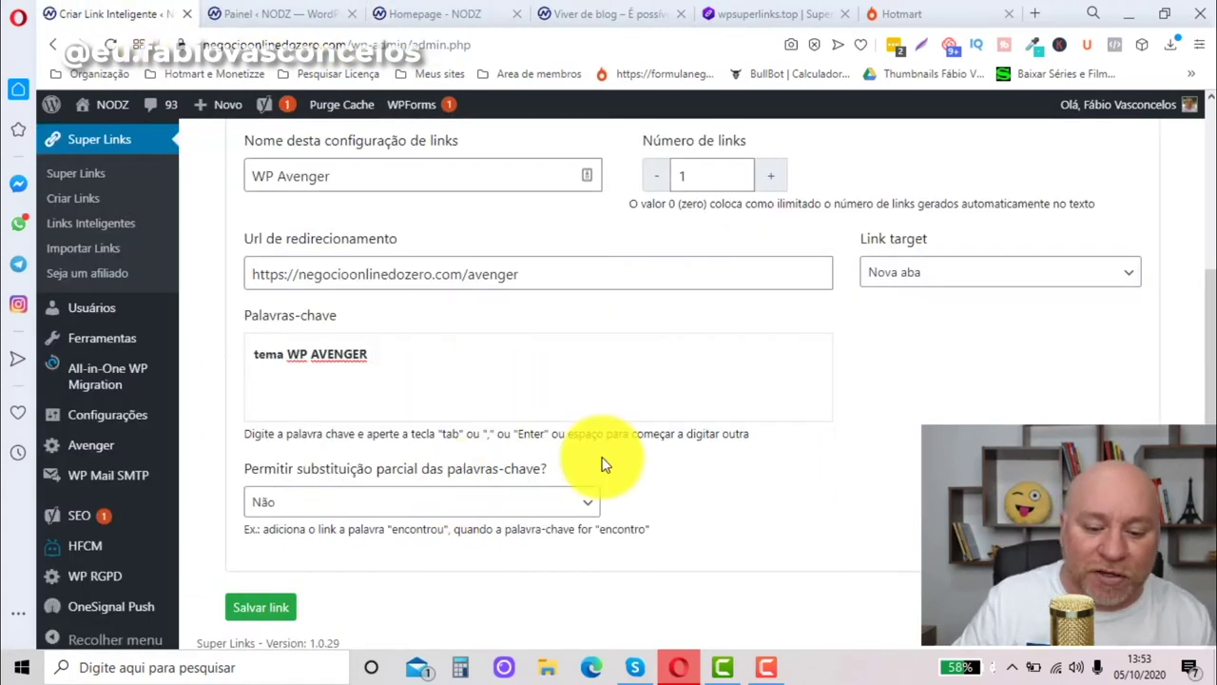
key("Return")
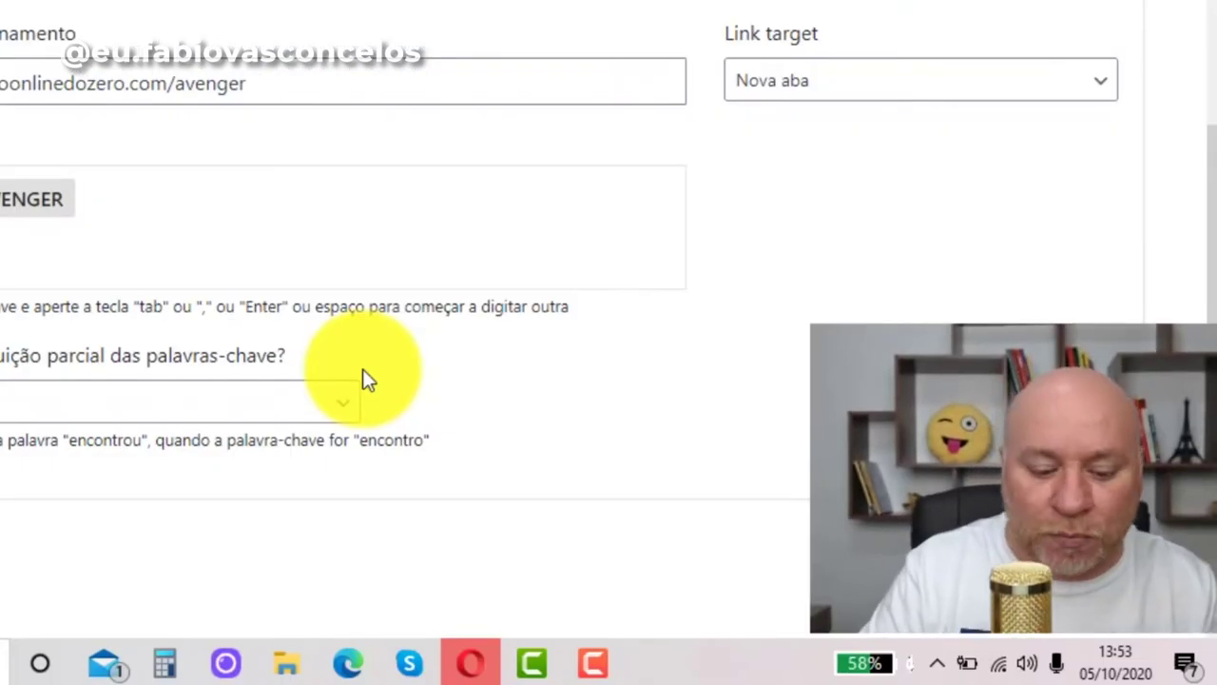
Step: Add the keywords "tema para blog" and "tema para wordpress", and save the smart link
type("tema para bl")
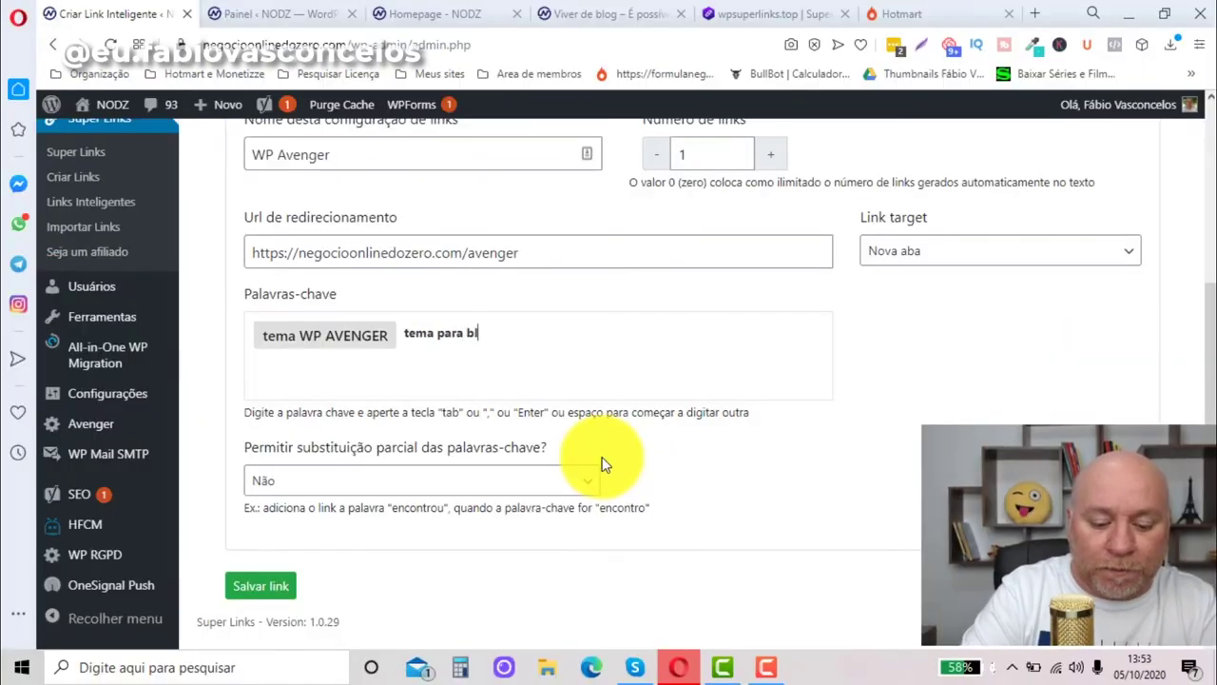
type("og")
key("Return")
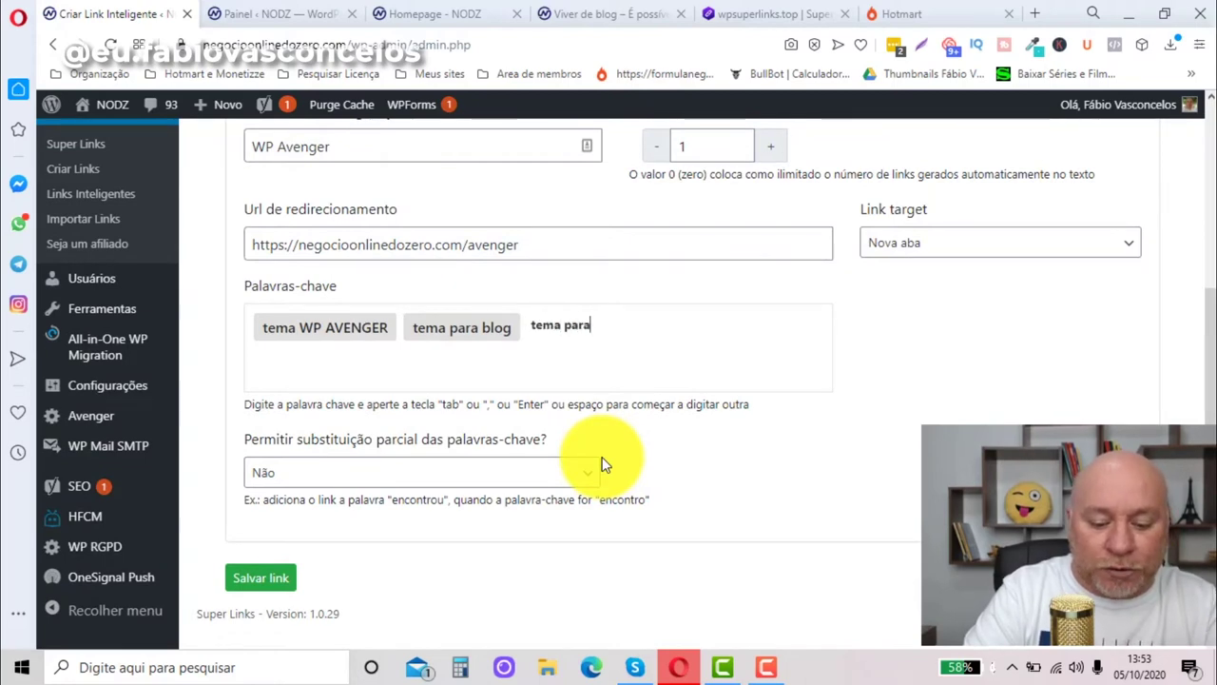
type("tema para wordpress")
key("Return")
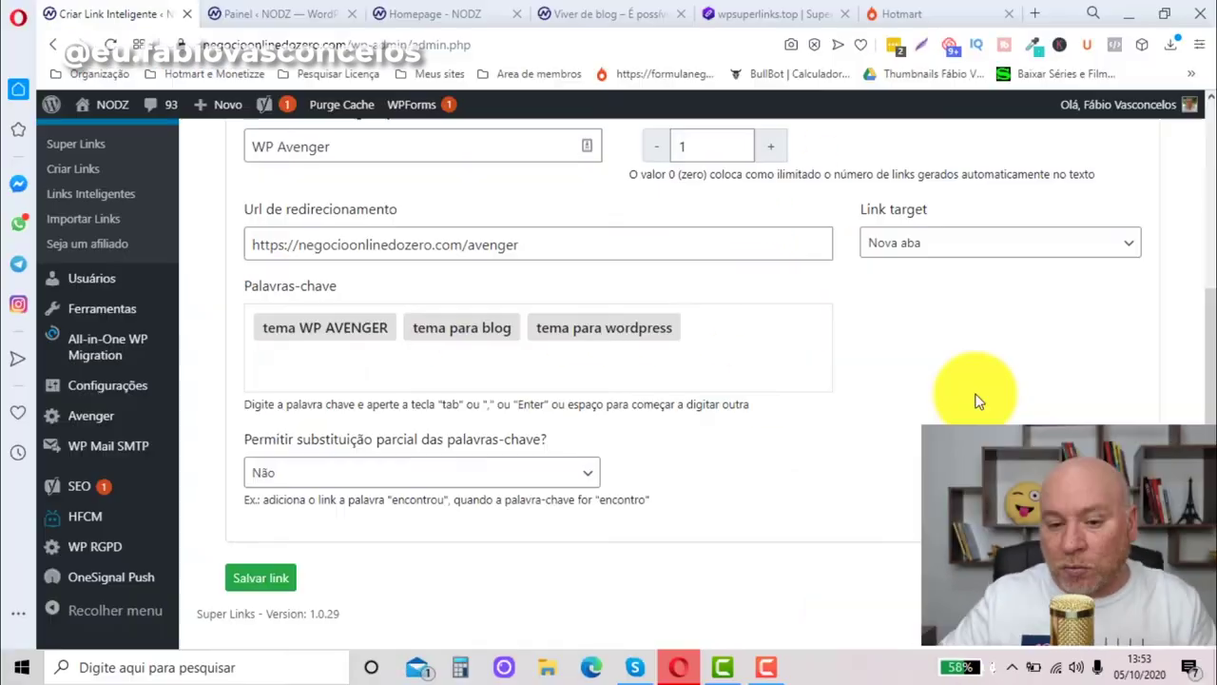
left_click(548, 245)
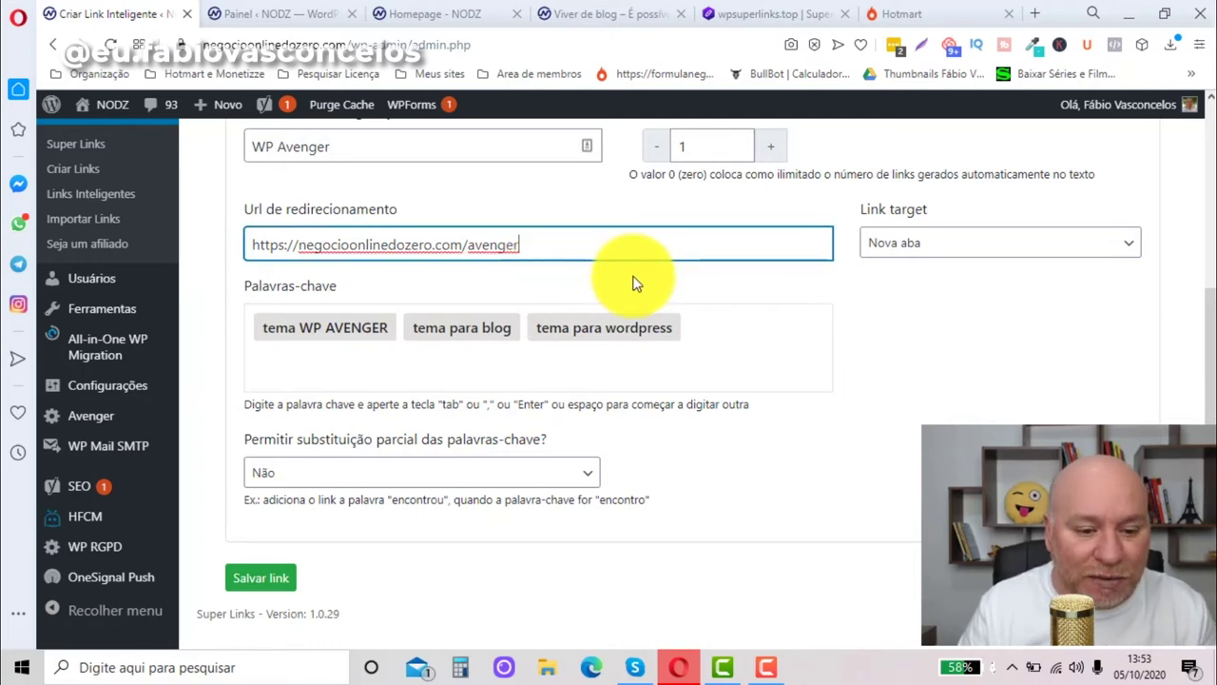
left_click(258, 577)
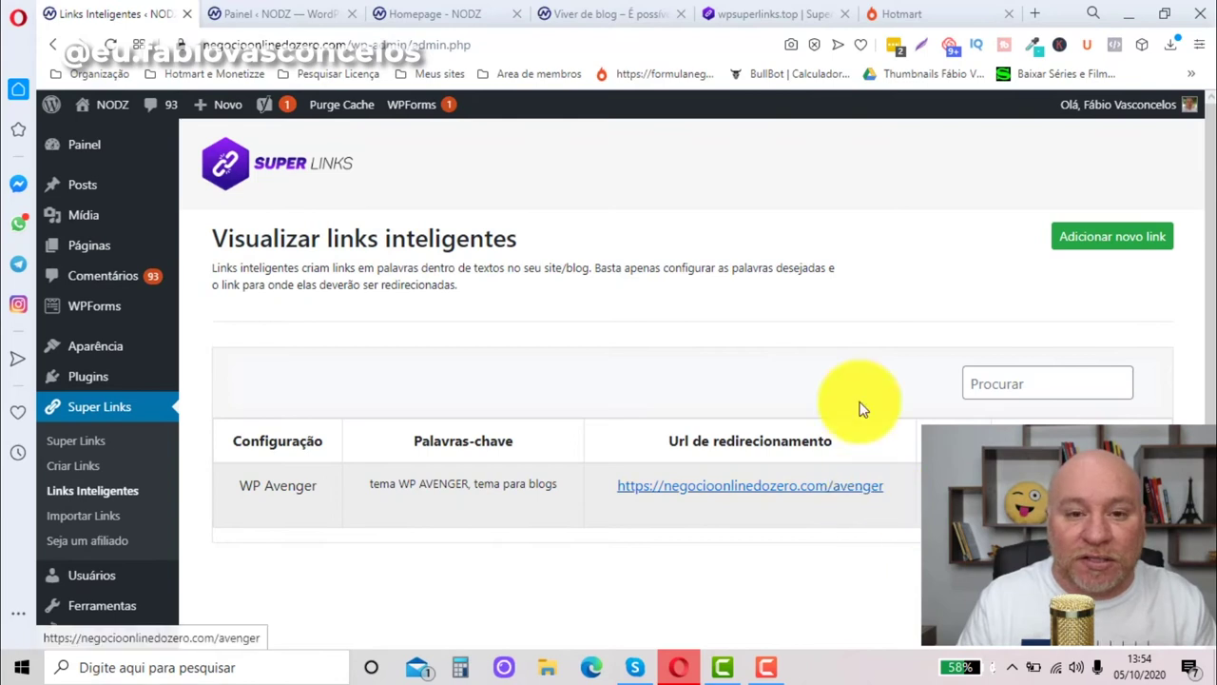
Step: Clear the in-page search, reload the "Viver de blog" article and check its text for the automatic keyword link
left_click(589, 16)
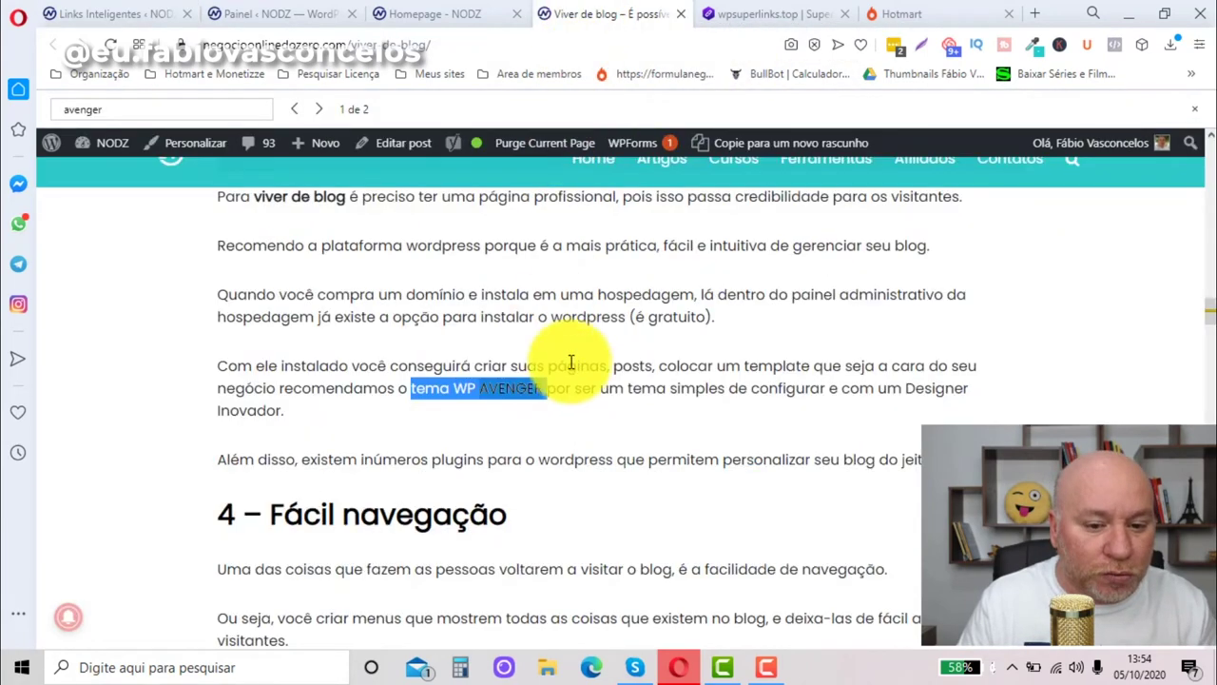
left_click(149, 109)
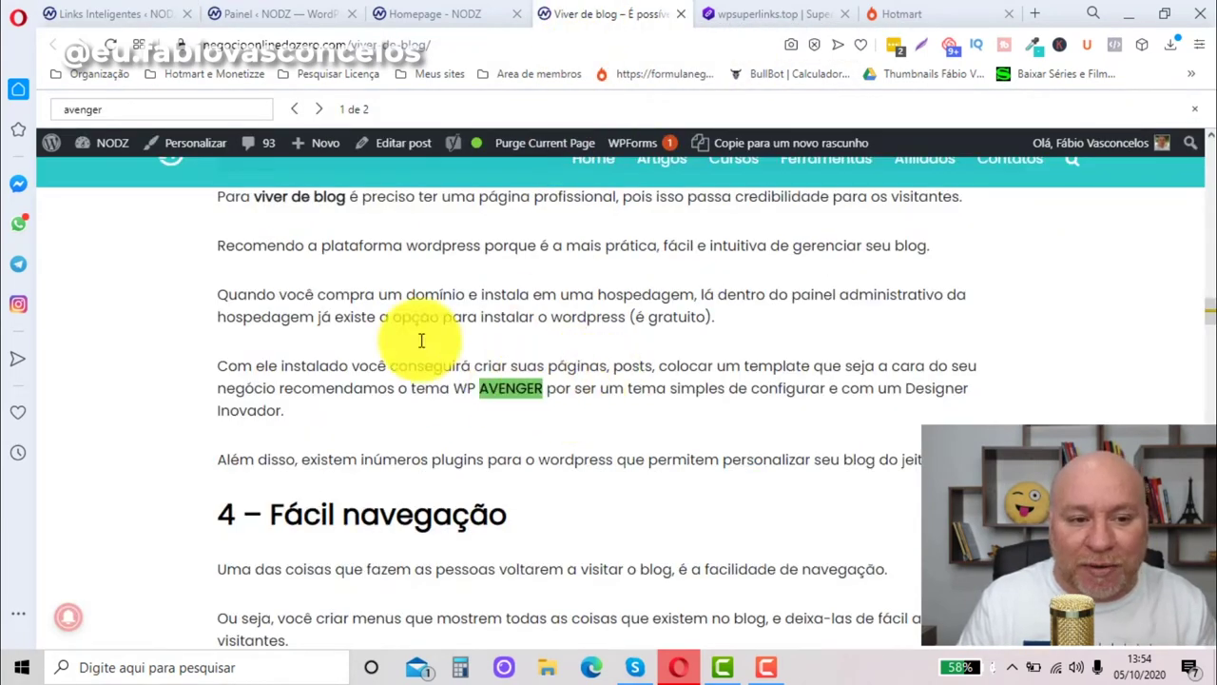
key("ctrl+a")
key("BackSpace")
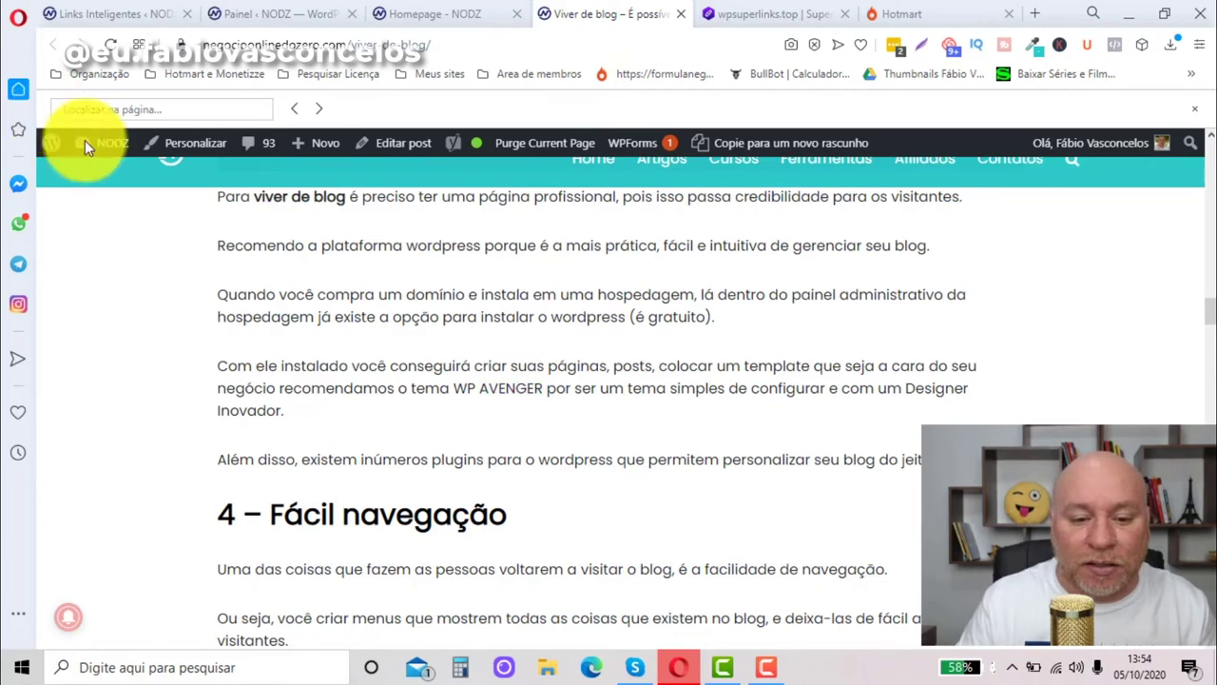
left_click(110, 45)
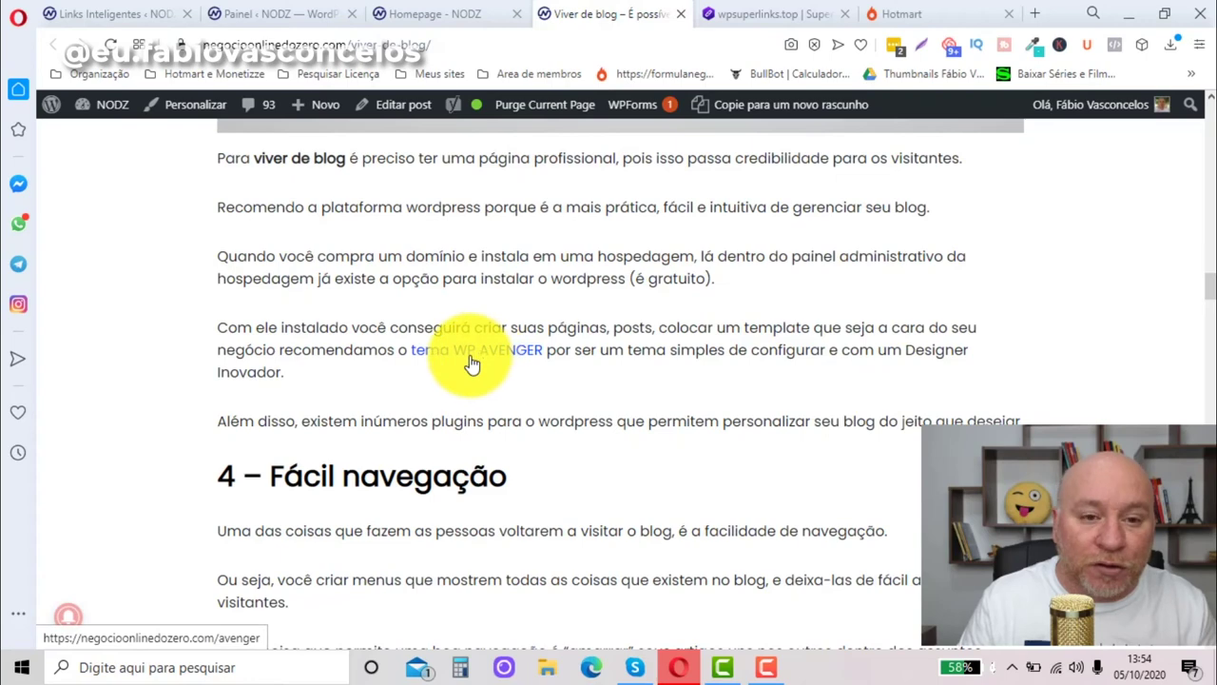
scroll(609, 406, "up", 15)
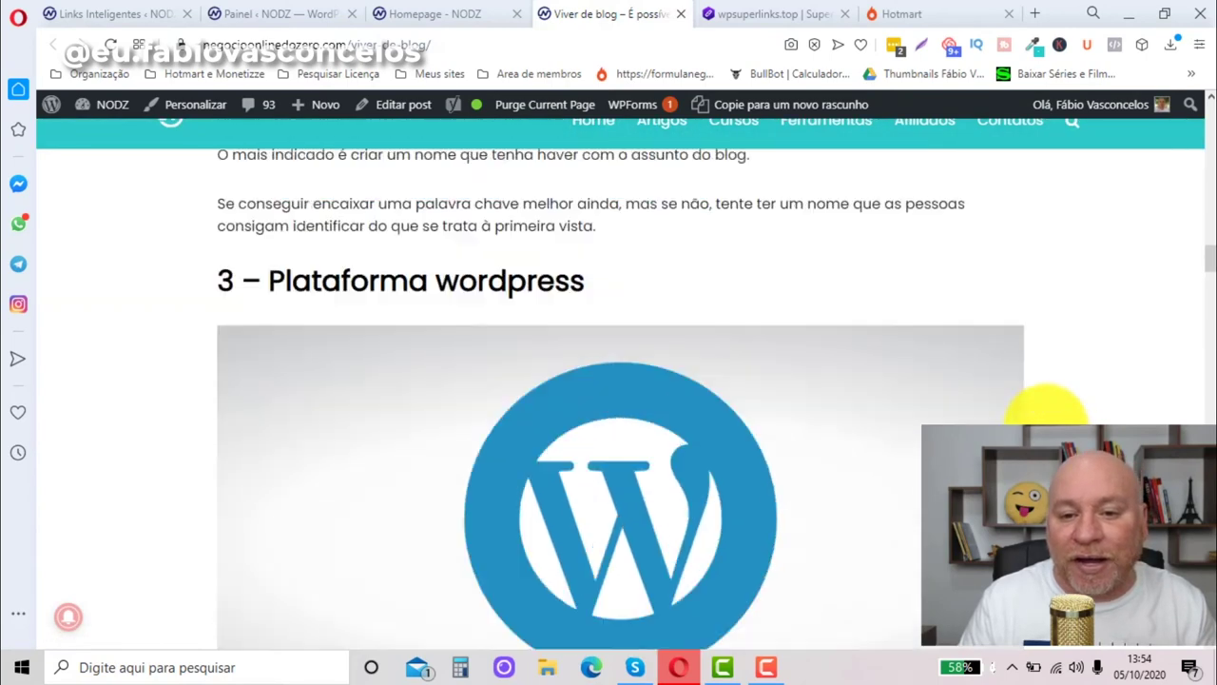
scroll(586, 359, "up", 10)
scroll(701, 372, "down", 15)
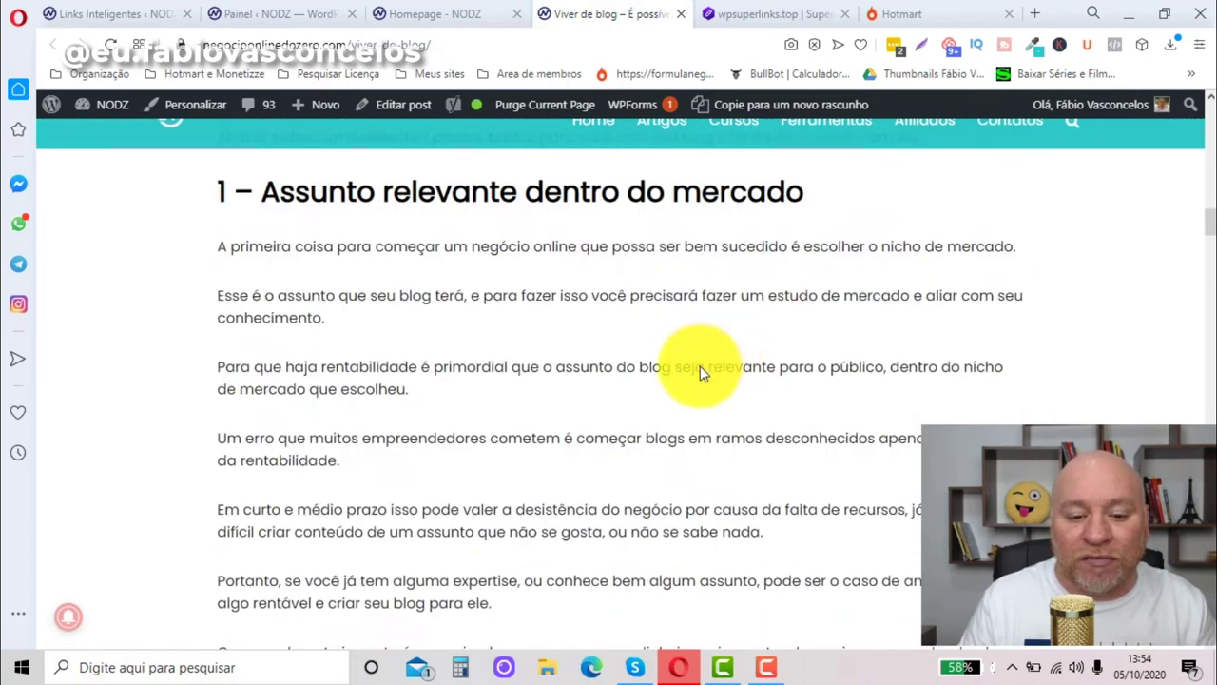
scroll(601, 373, "down", 8)
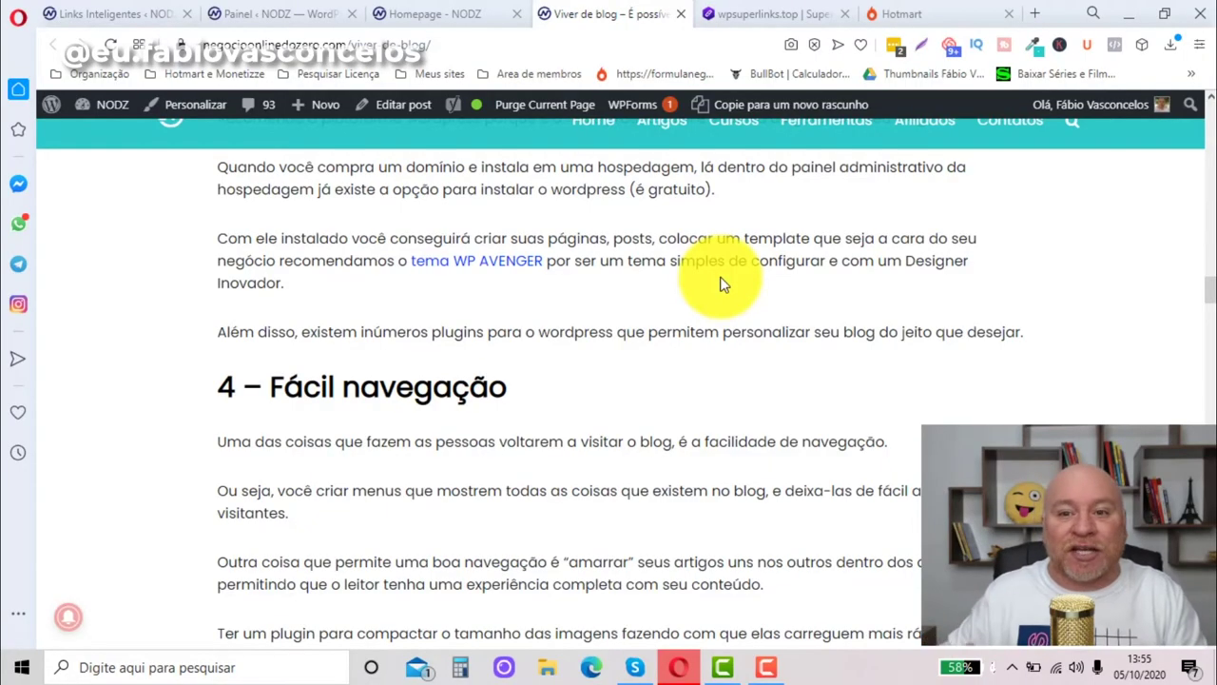
Step: Follow the automatic "tema WP AVENGER" link in the article to test it, and review the list of smart links
scroll(708, 271, "down", 4)
scroll(695, 258, "up", 6)
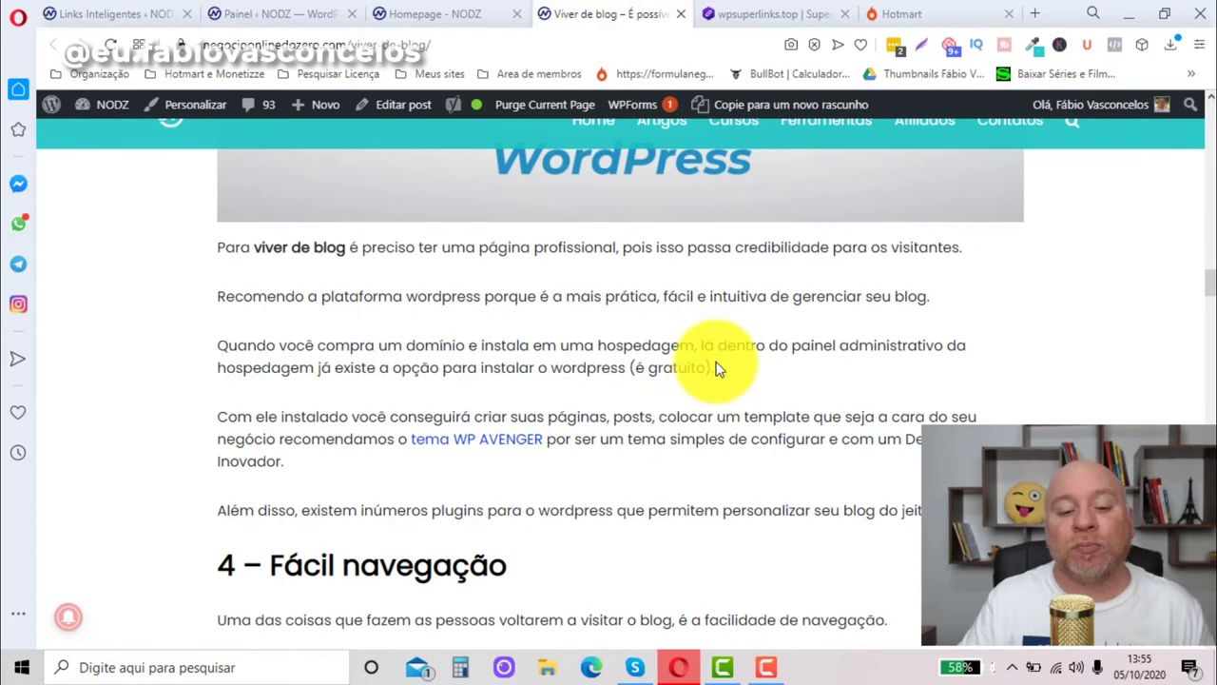
left_click(524, 449)
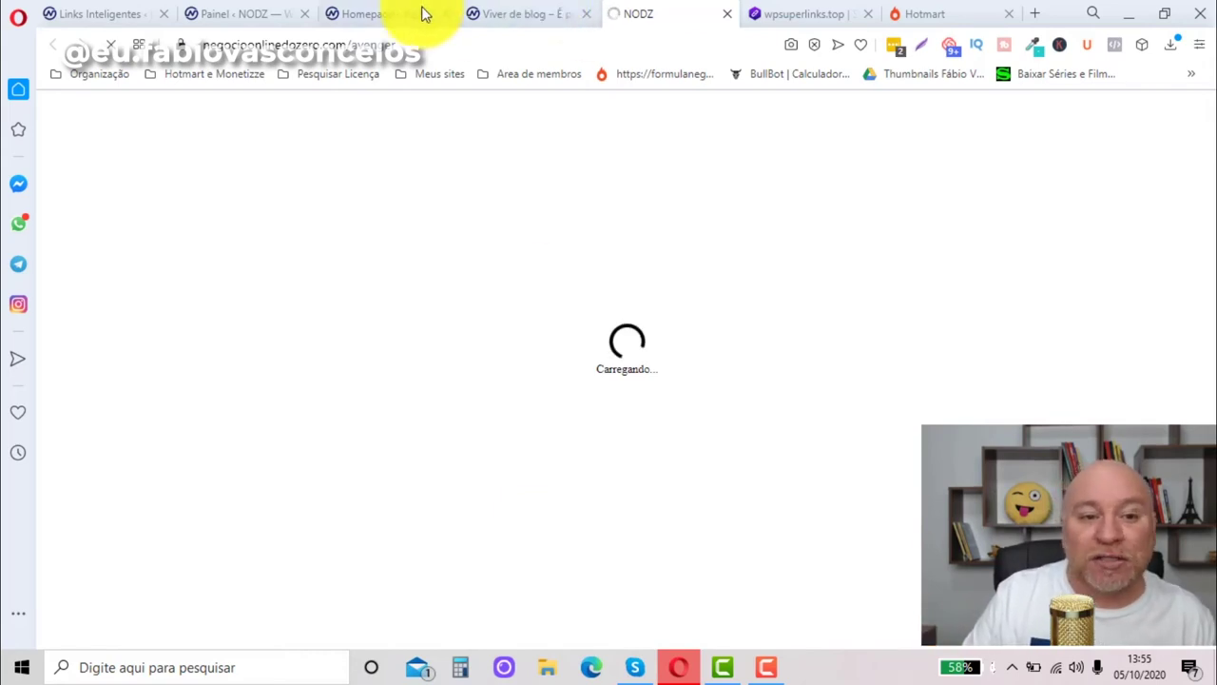
left_click(99, 14)
scroll(570, 457, "down", 2)
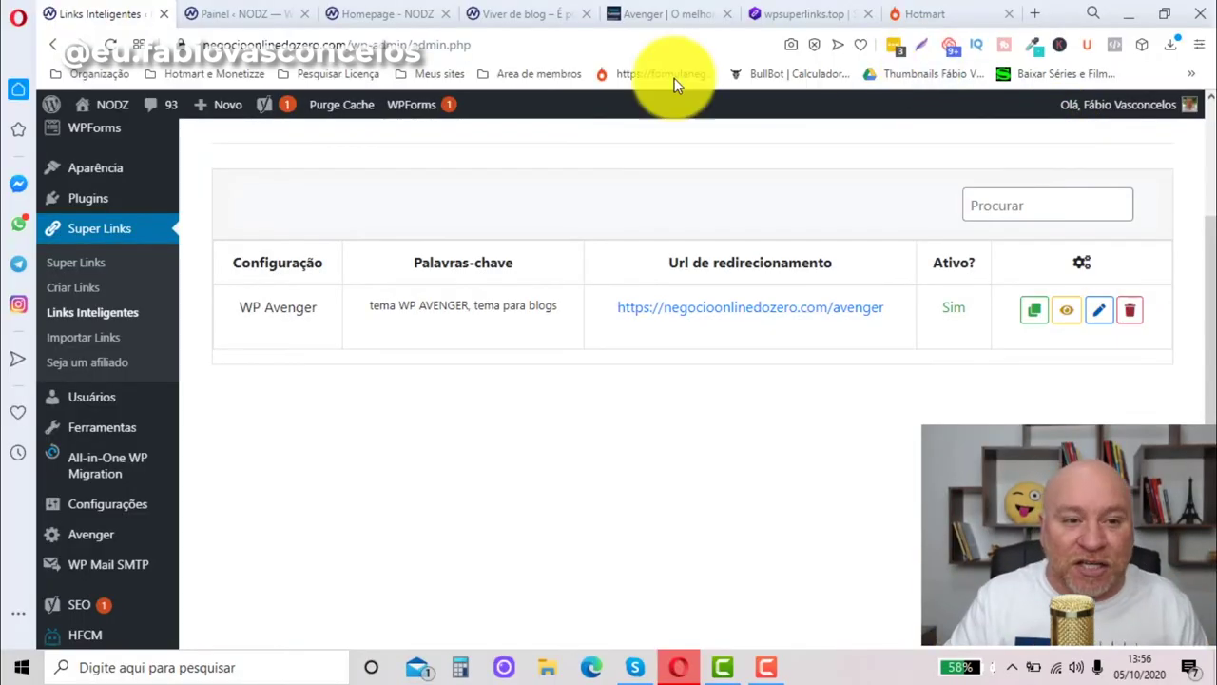
scroll(865, 134, "up", 3)
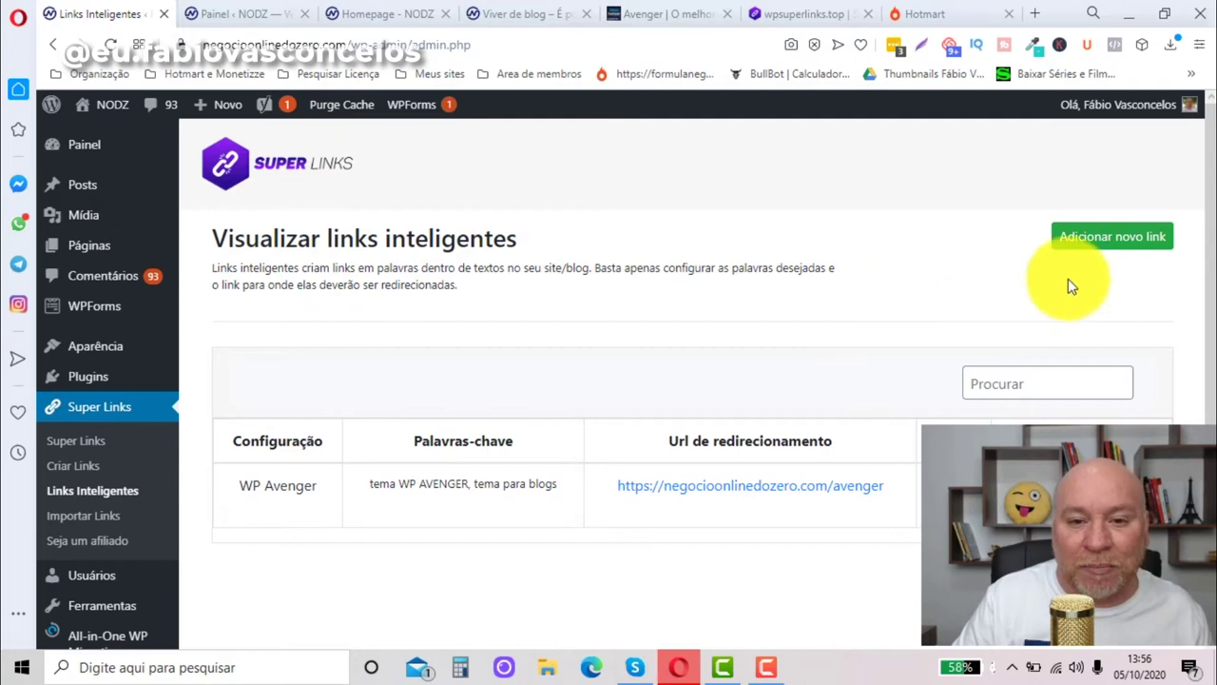
Step: Open the blog article "COMPLETO! 9 maneiras de Como Ganhar Dinheiro como Afiliado!" and select the phrase "canal do Youtube" in its text
left_click(423, 14)
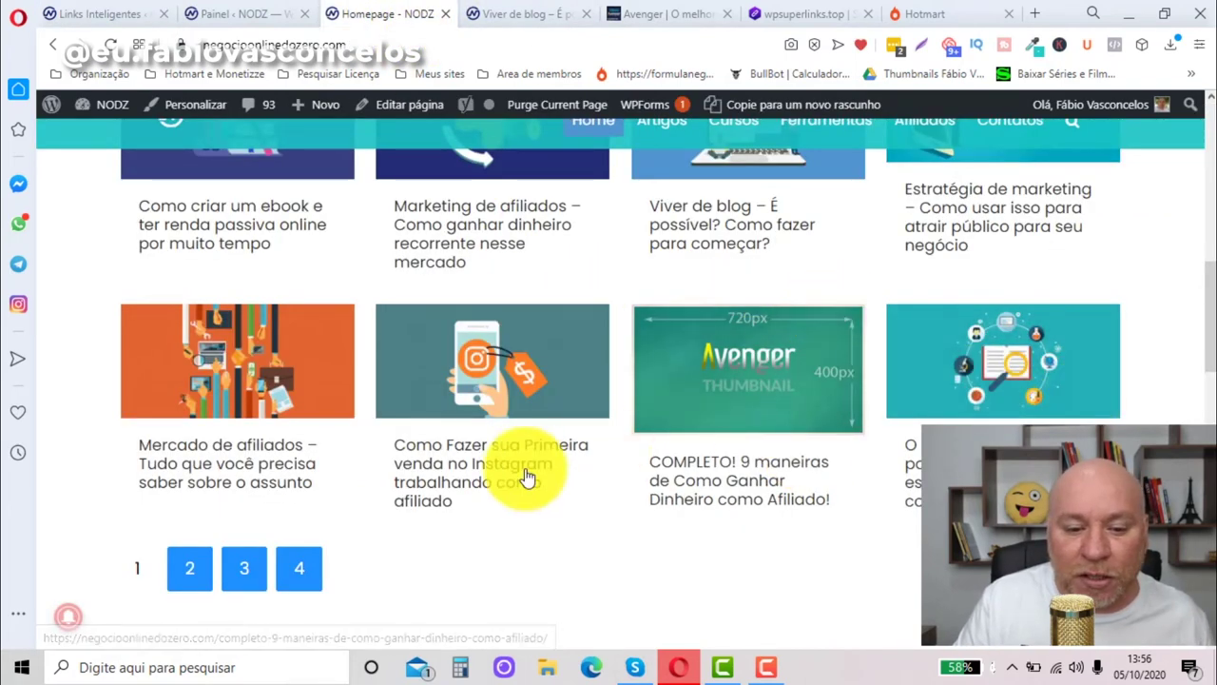
left_click(737, 496)
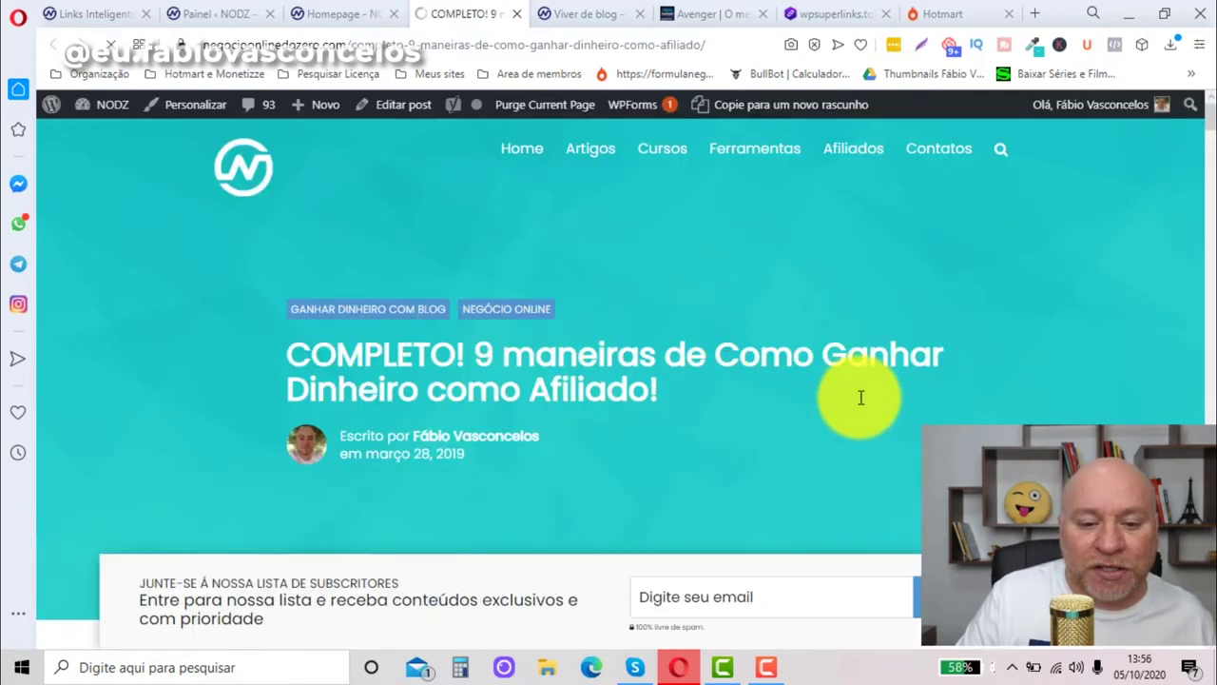
scroll(1200, 152, "down", 10)
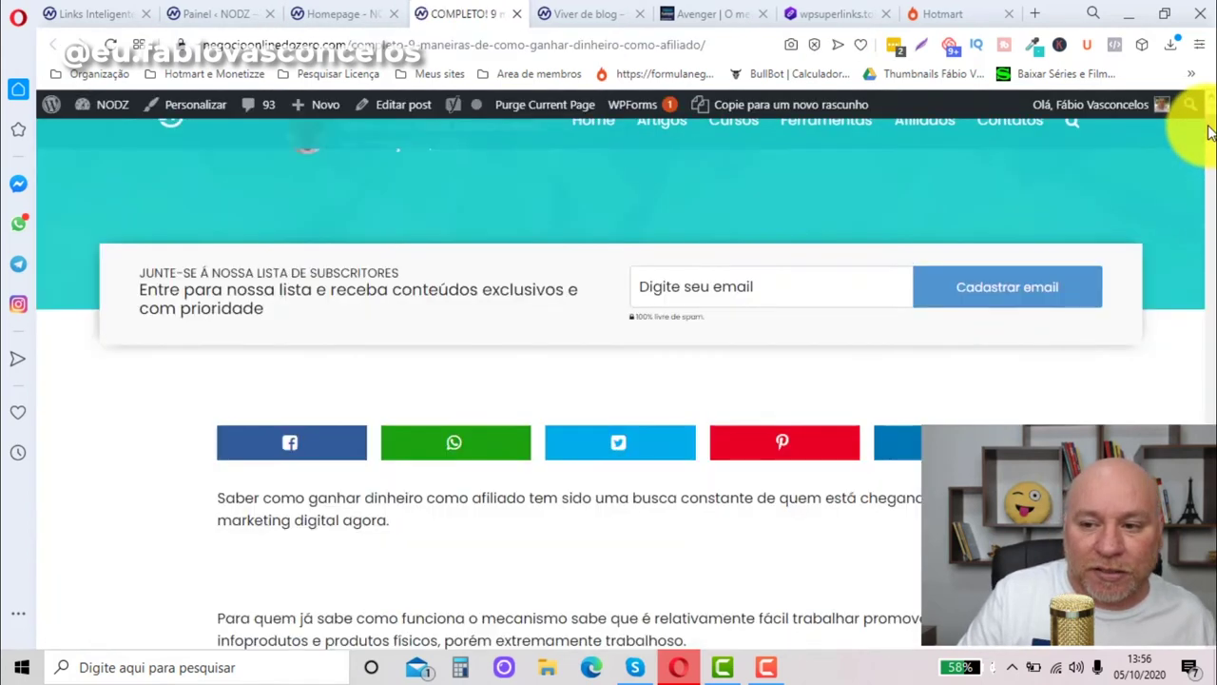
scroll(727, 497, "up", 5)
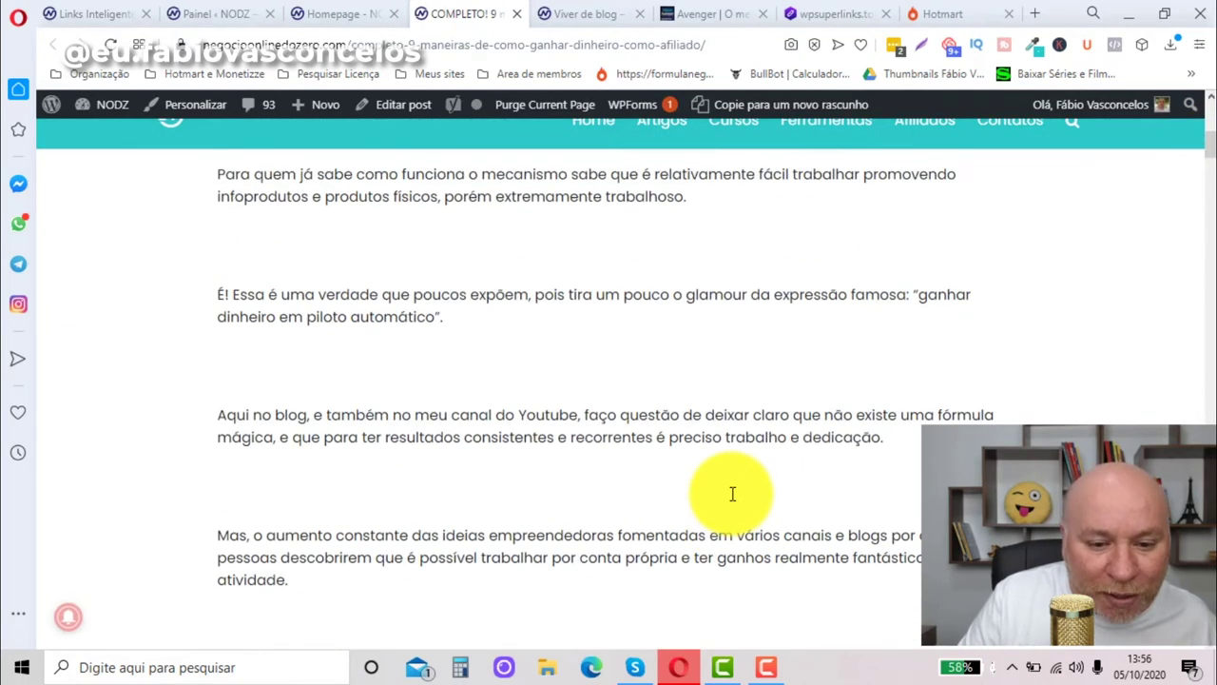
left_click_drag(574, 414, 450, 426)
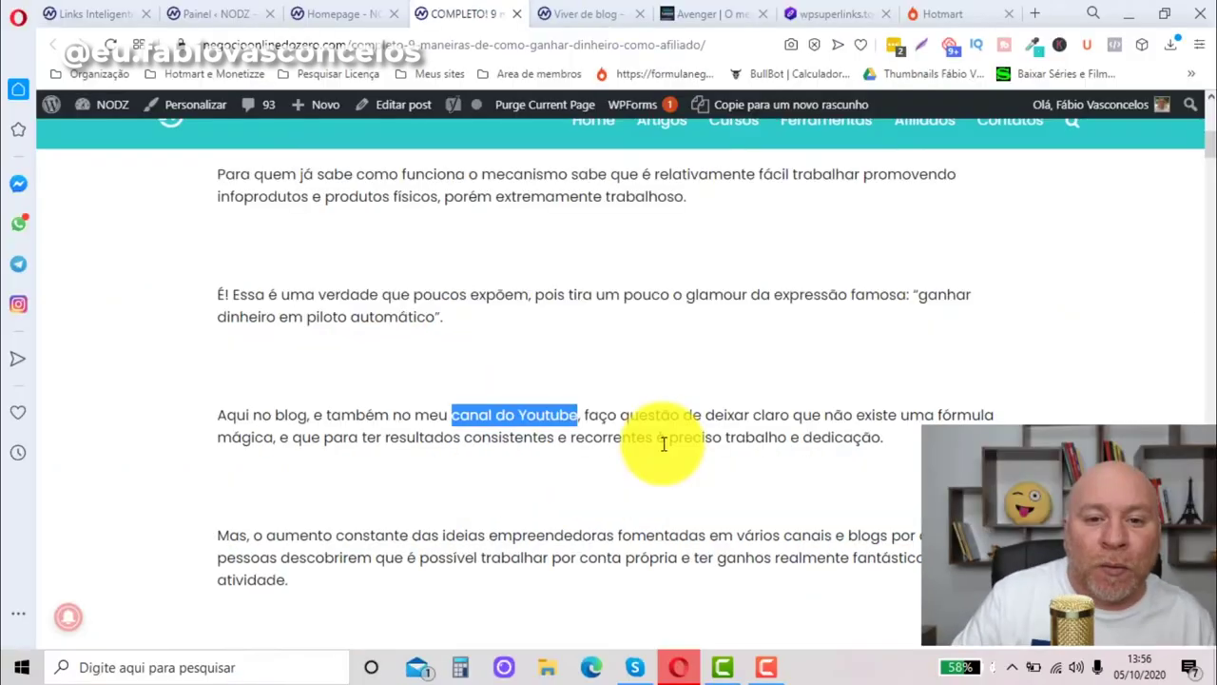
Step: Open the article "Como Ser Um YouTuber e ganhar dinheiro na internet" from page 2 of the blog's article list
left_click(590, 14)
scroll(613, 456, "up", 8)
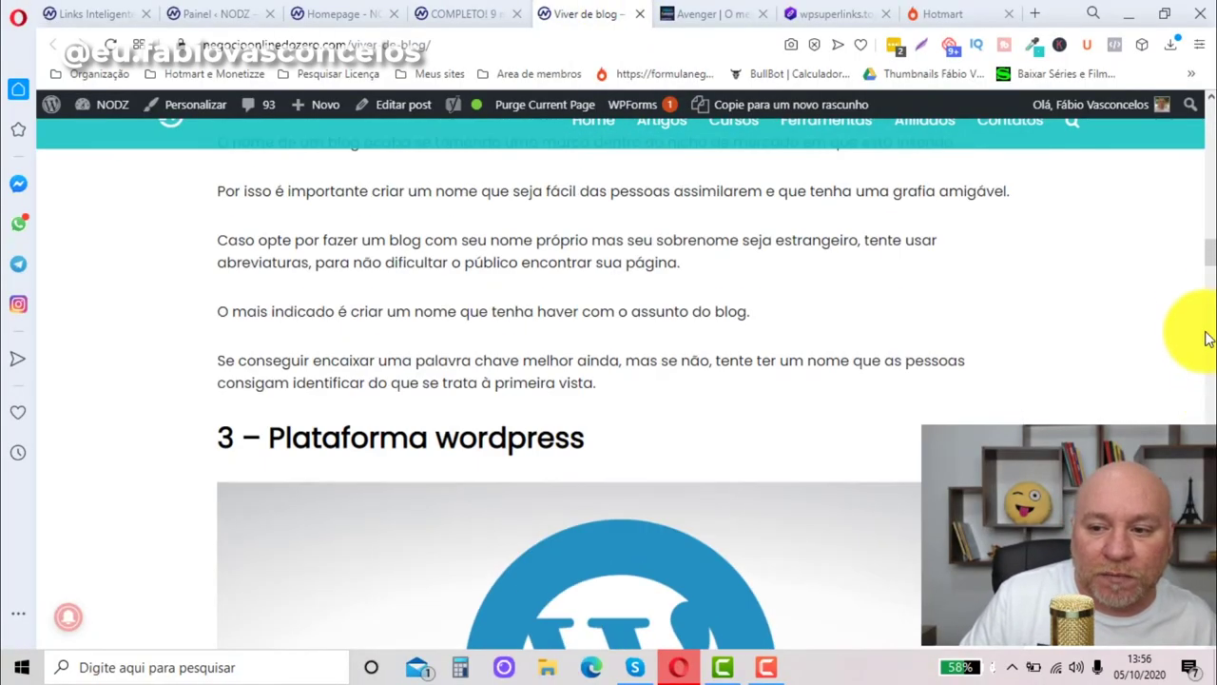
scroll(1206, 233, "up", 10)
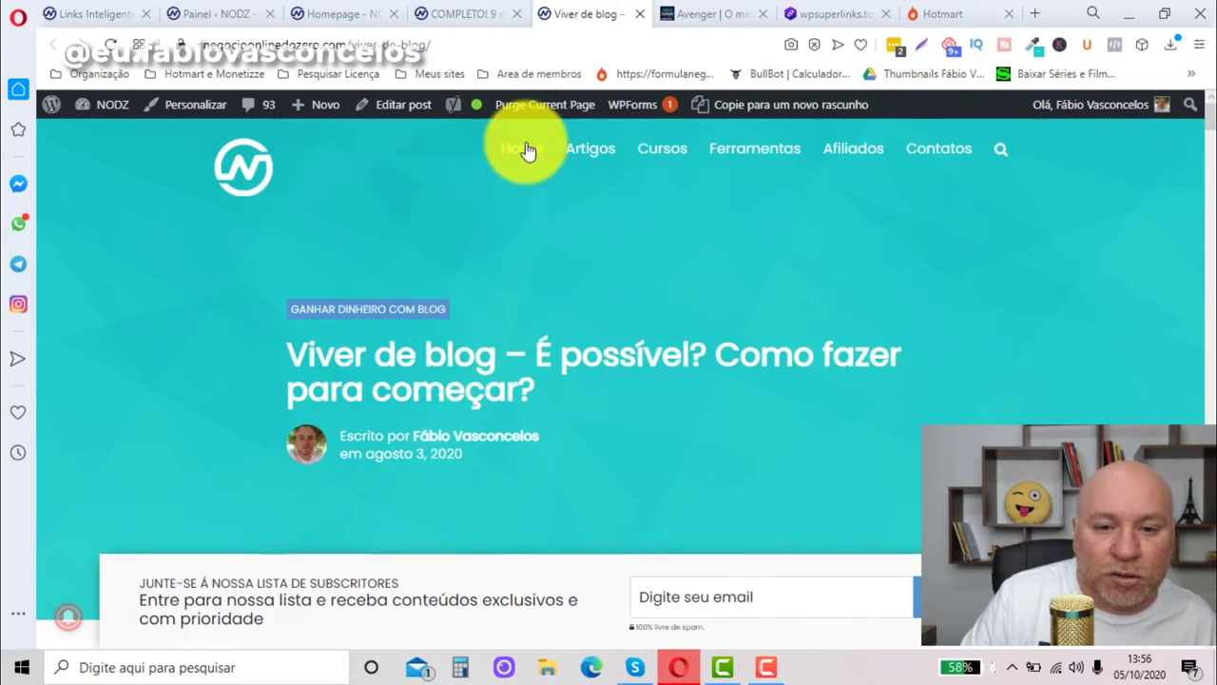
left_click(588, 176)
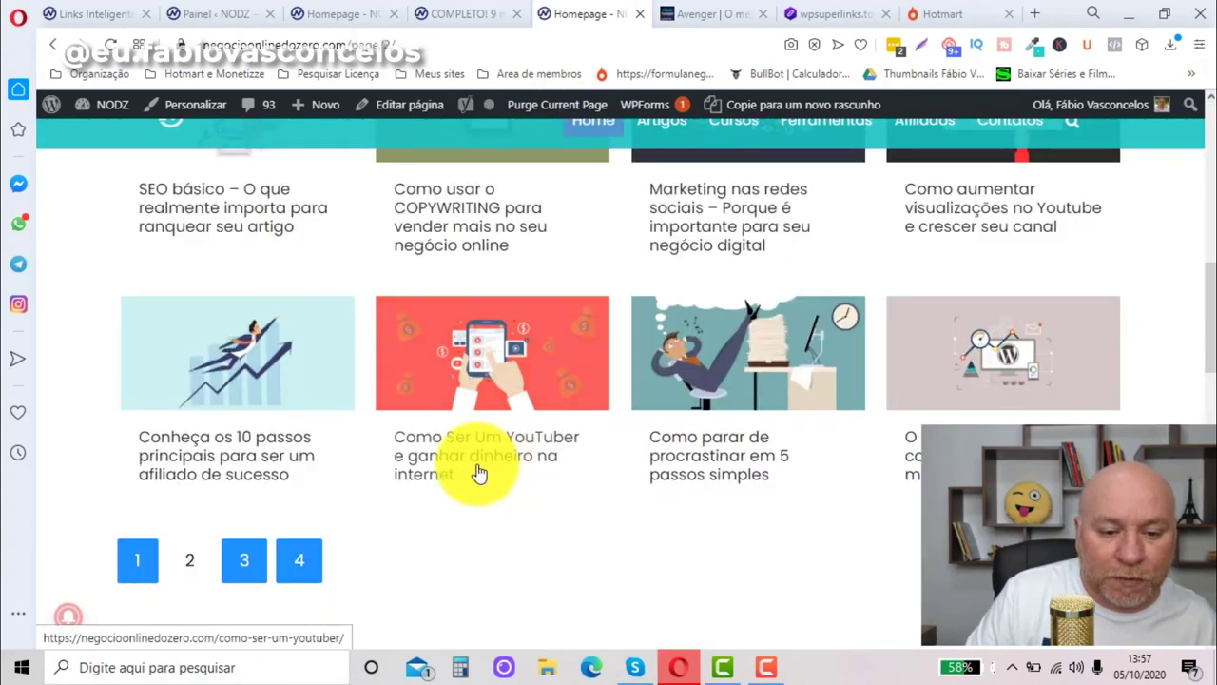
left_click(518, 461)
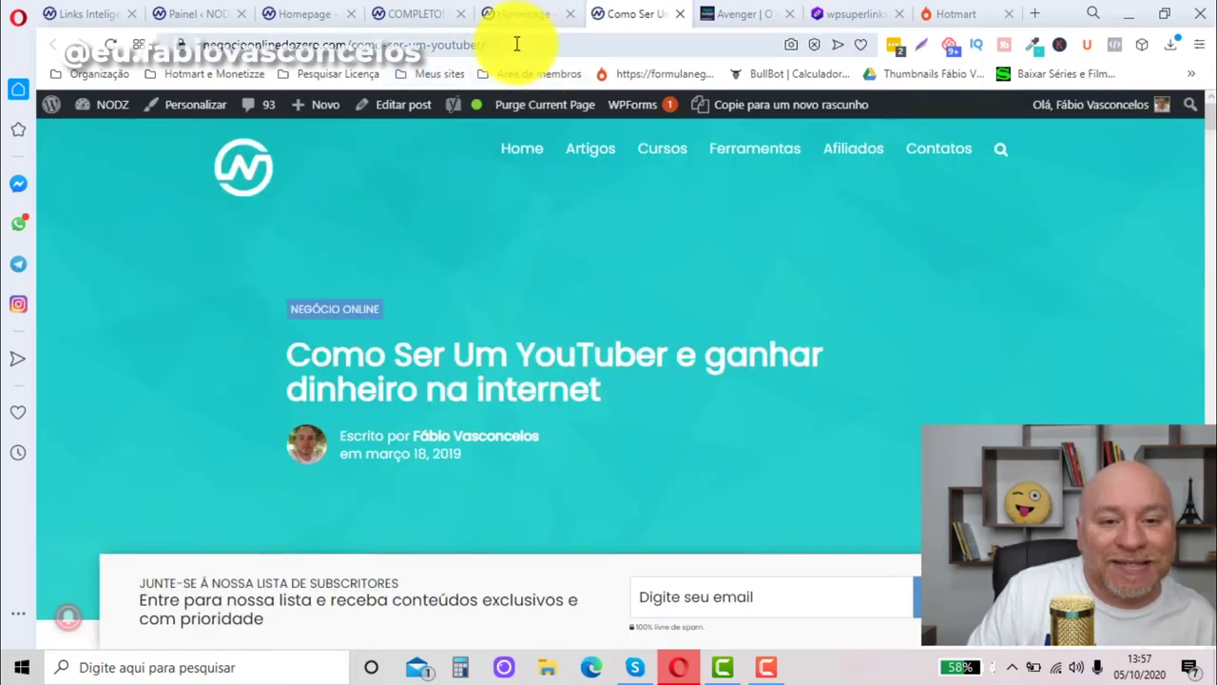
Step: Copy the web address of the YouTuber article
left_click(481, 55)
right_click(463, 49)
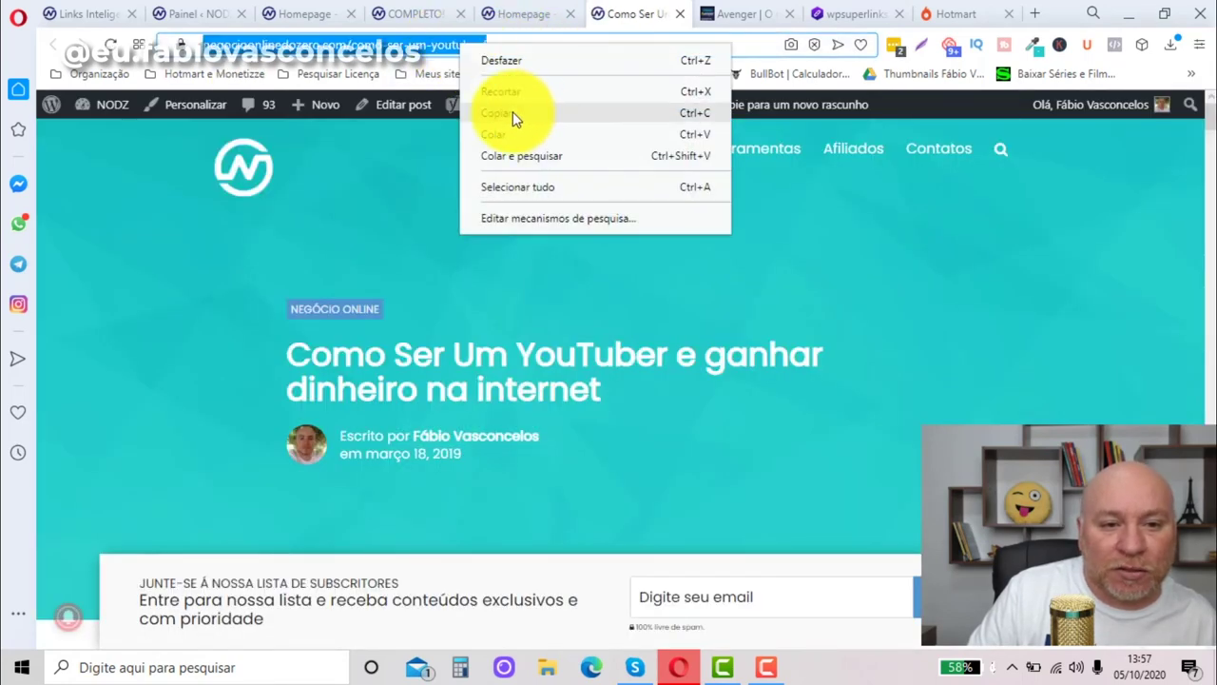
left_click(512, 111)
Step: Start a new smart link named with the article's title, "Como Ser Um YouTuber e ganhar dinheiro na internet"
left_click(84, 13)
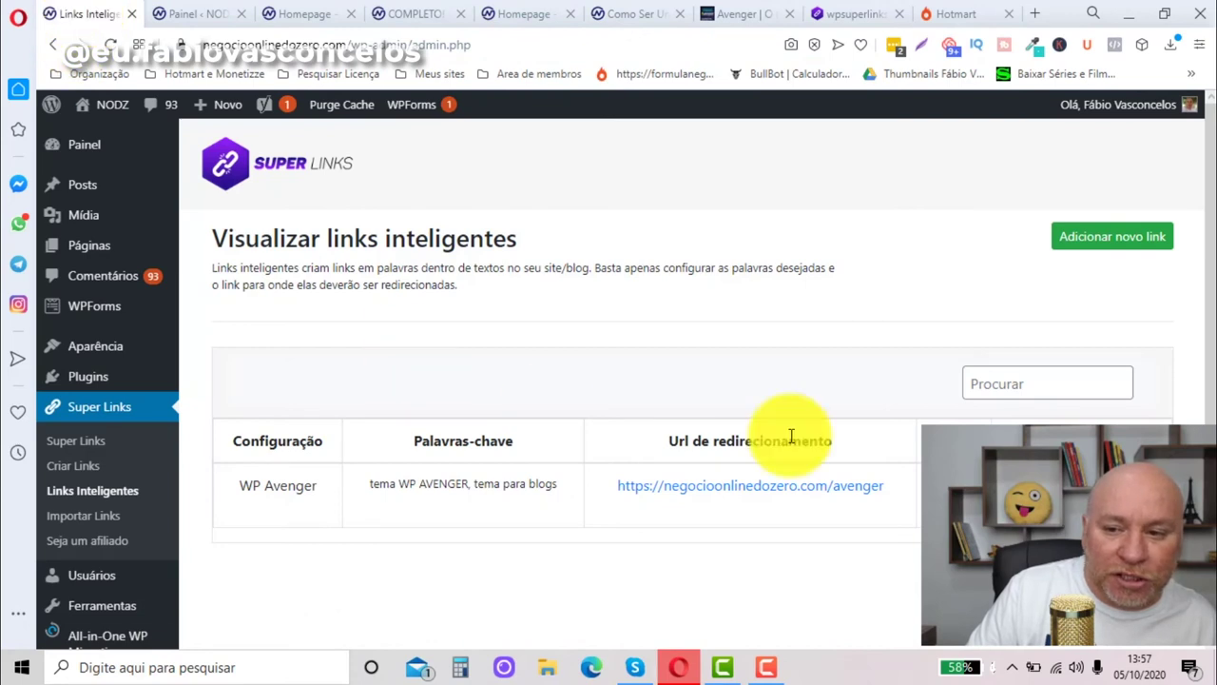
left_click(1108, 249)
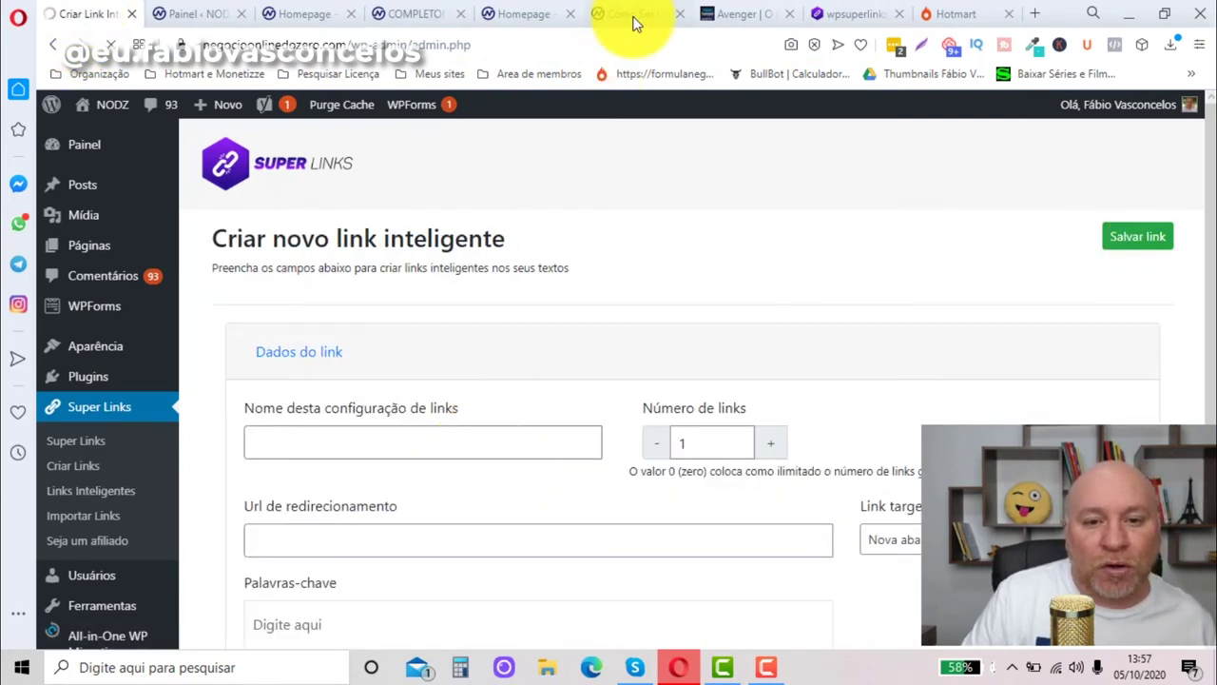
left_click(632, 21)
left_click_drag(299, 347, 592, 394)
key("ctrl+c")
key("ctrl+Tab")
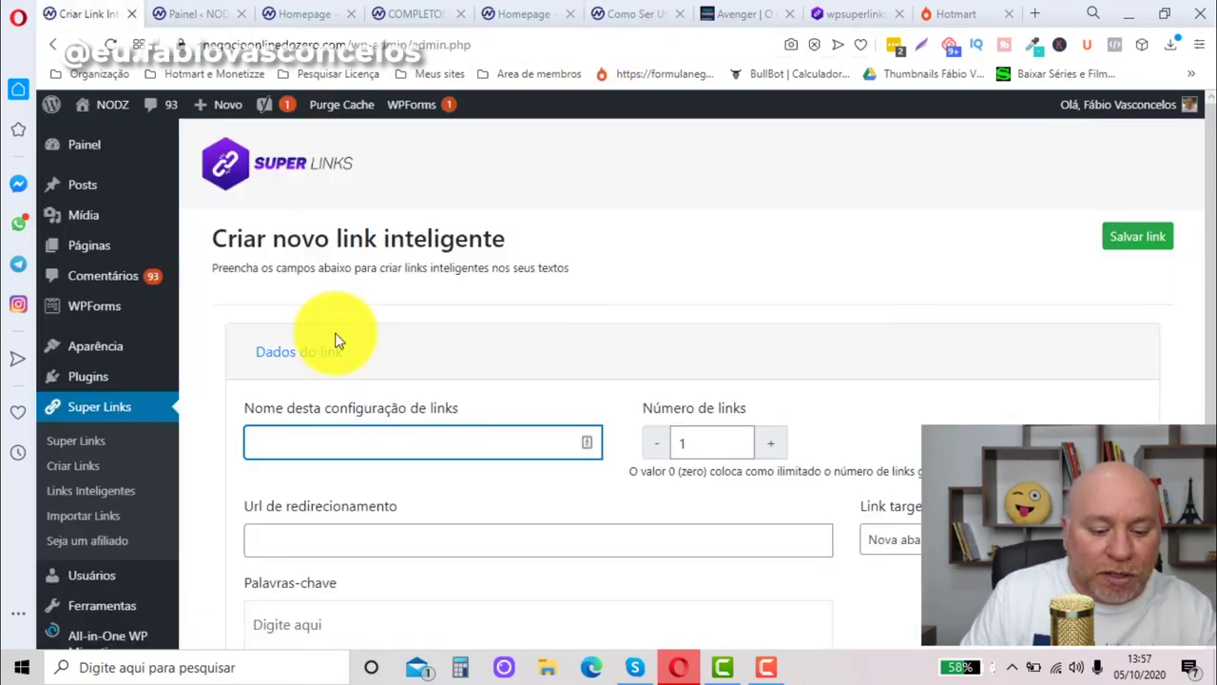
key("ctrl+v")
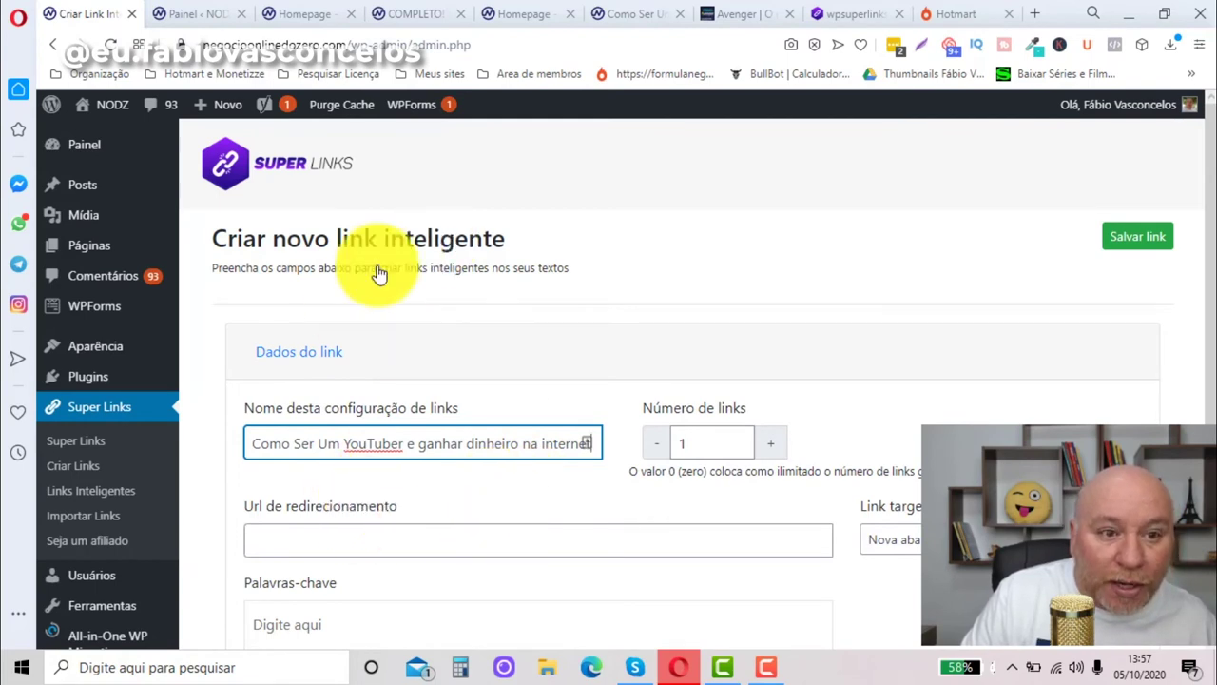
left_click(619, 13)
left_click(463, 48)
right_click(537, 46)
left_click(517, 114)
left_click(95, 13)
left_click(354, 541)
key("ctrl+v")
Step: Add the phrase "canal do Youtube" from the affiliate article as a keyword of the new smart link
scroll(452, 468, "down", 2)
left_click(493, 467)
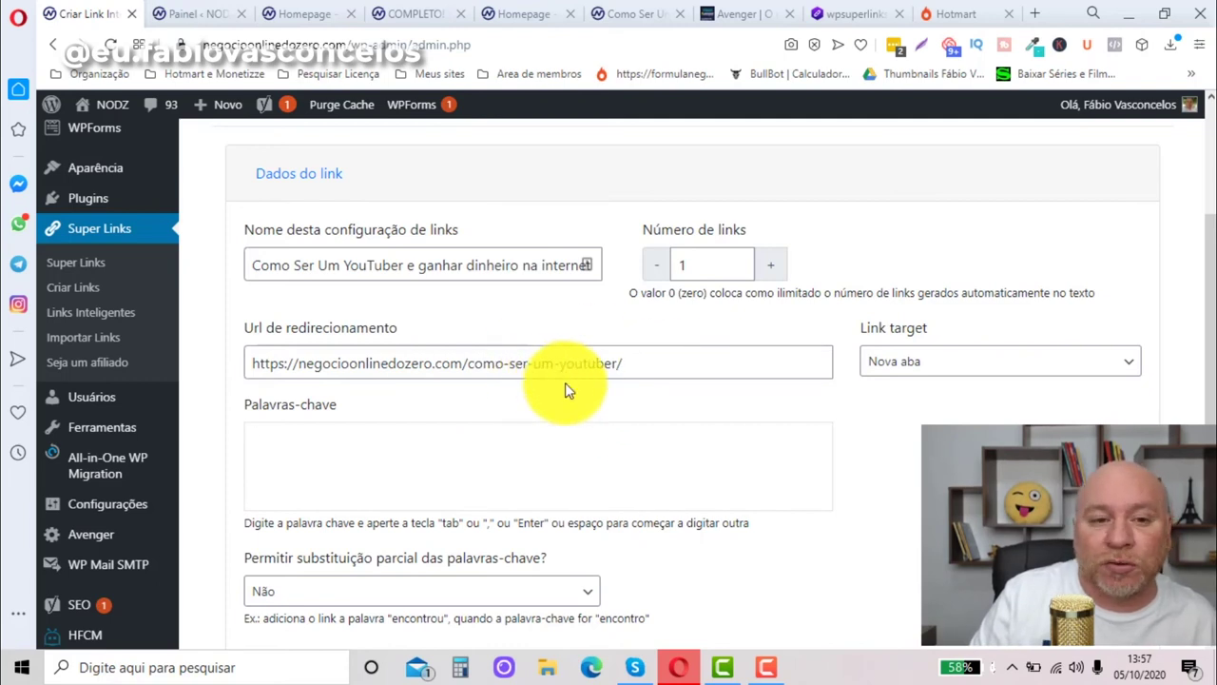
left_click(409, 13)
right_click(502, 407)
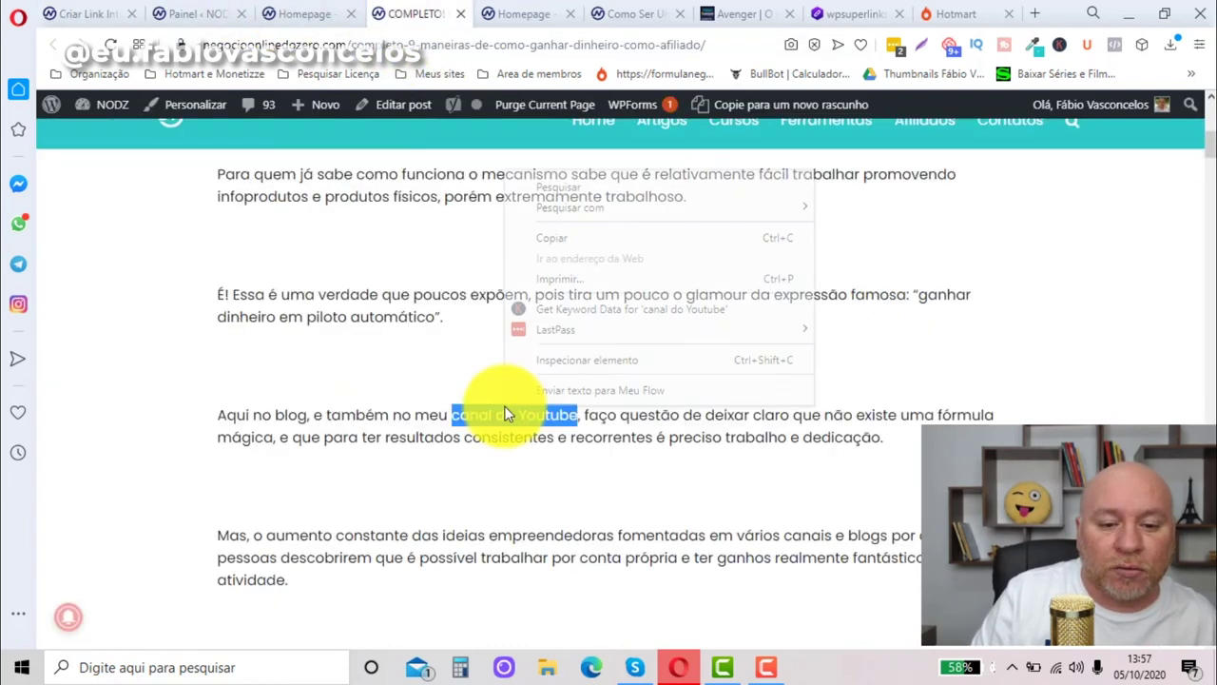
left_click(565, 242)
left_click(113, 13)
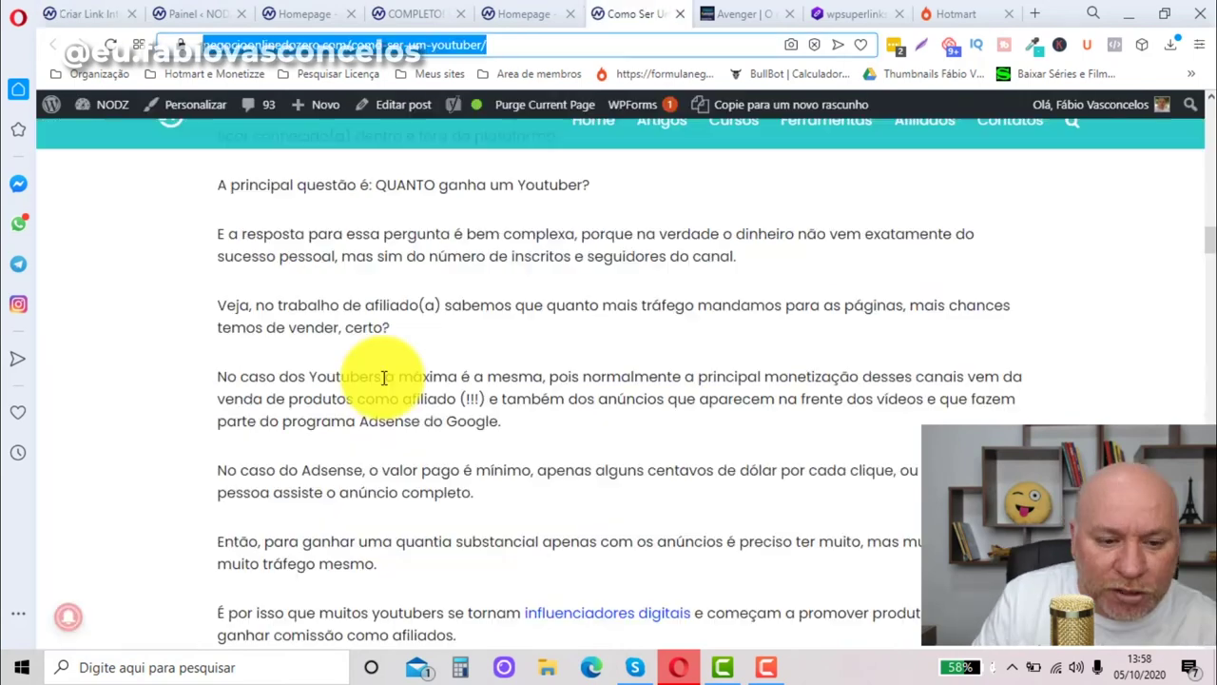
Step: Add the word "Youtubers" from the YouTuber article as a second keyword, and save the smart link
left_click_drag(381, 378, 312, 378)
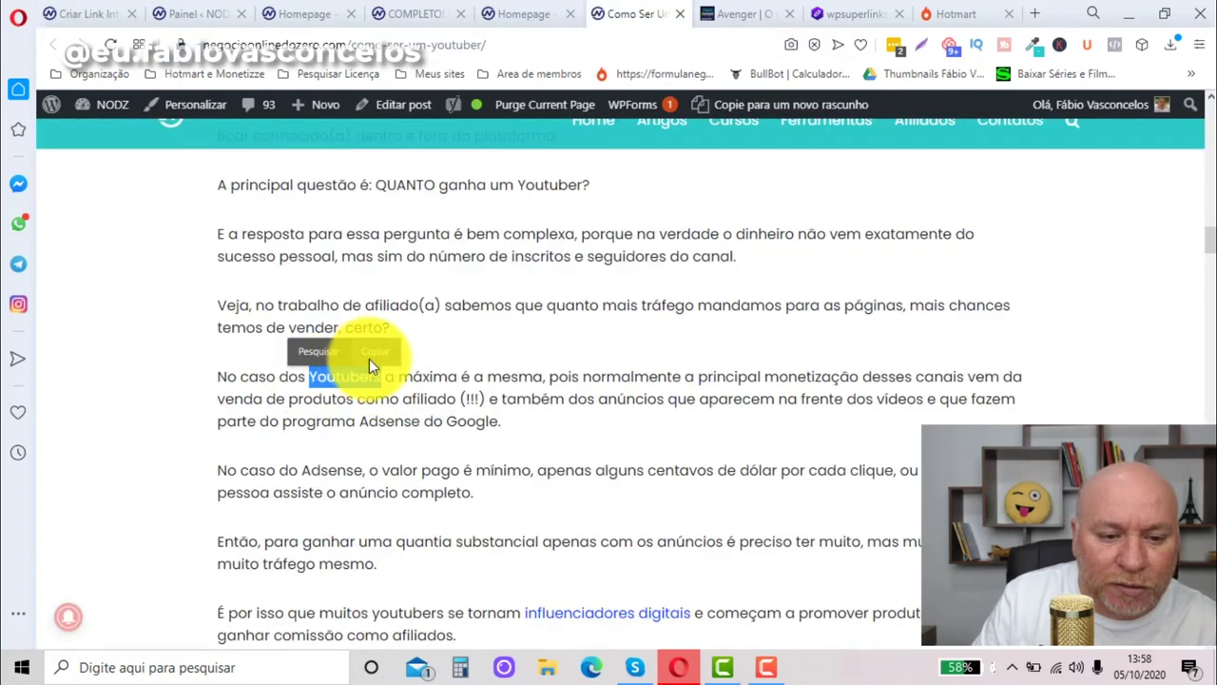
left_click(86, 13)
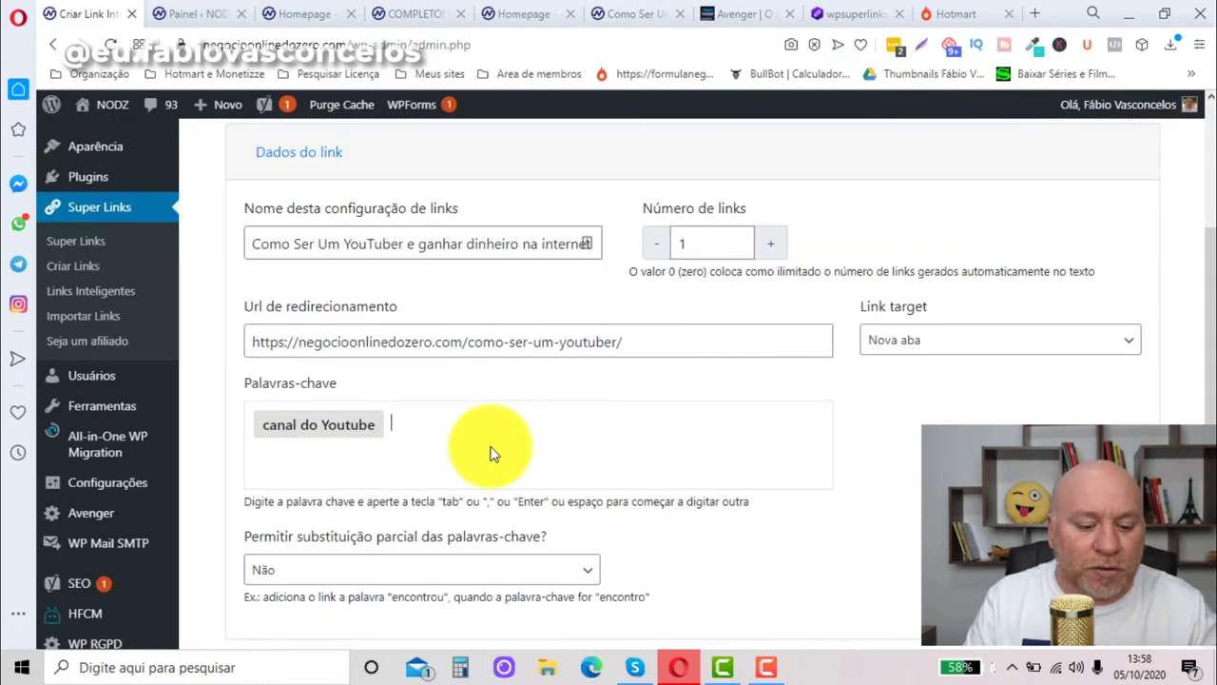
key("Return")
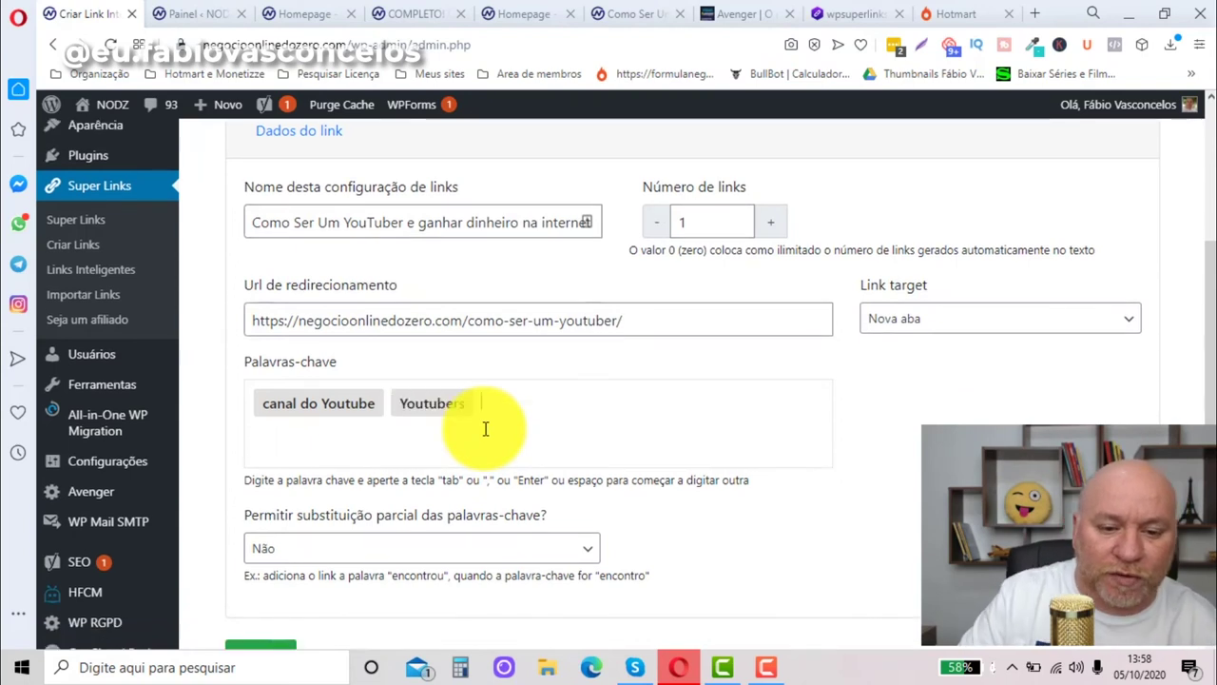
scroll(608, 432, "down", 1)
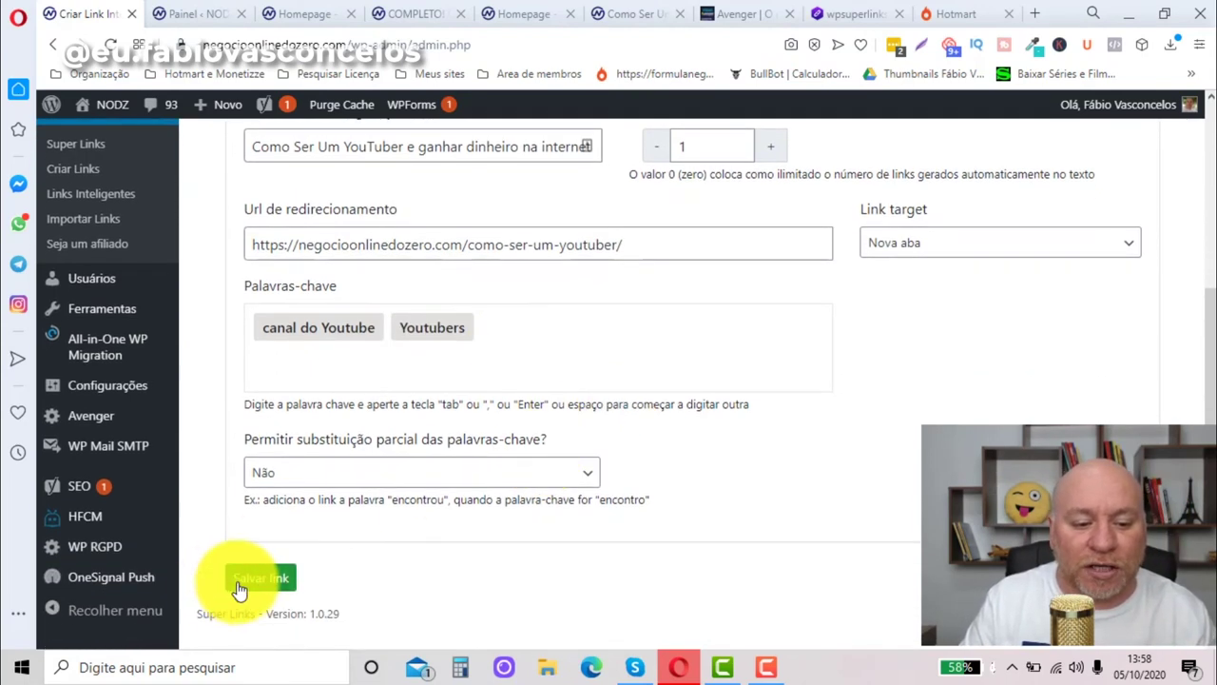
left_click(244, 583)
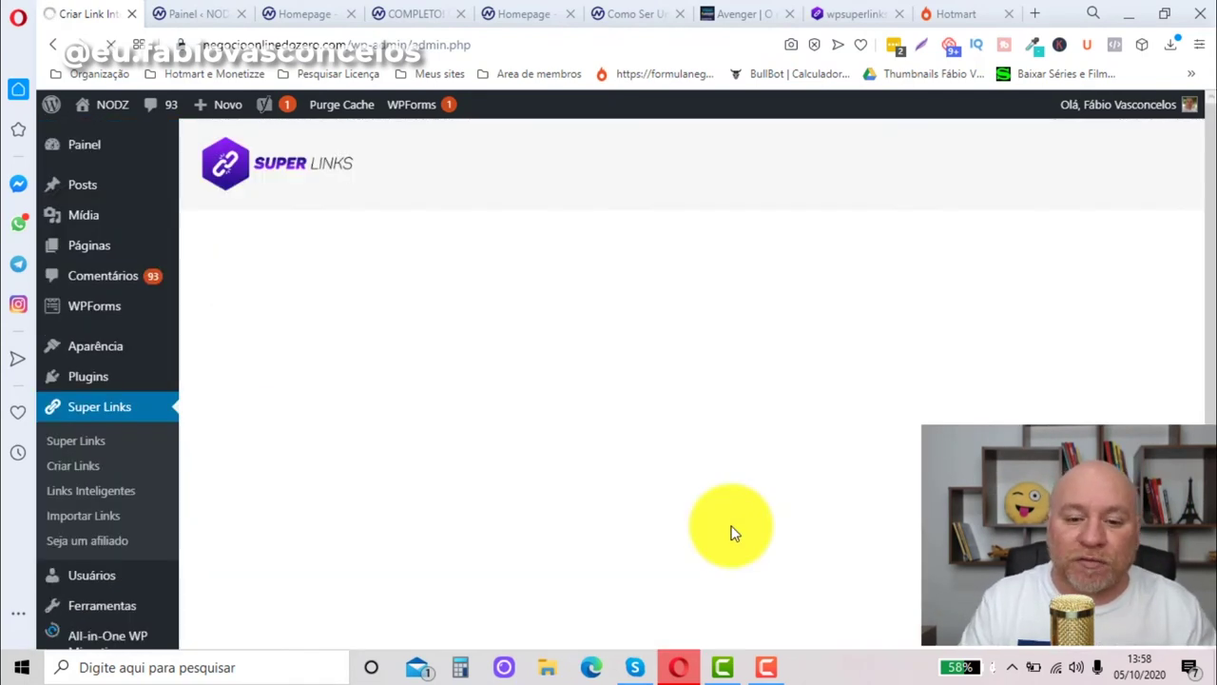
Step: Open the access metrics of the "WP Avenger" smart link
scroll(666, 461, "down", 2)
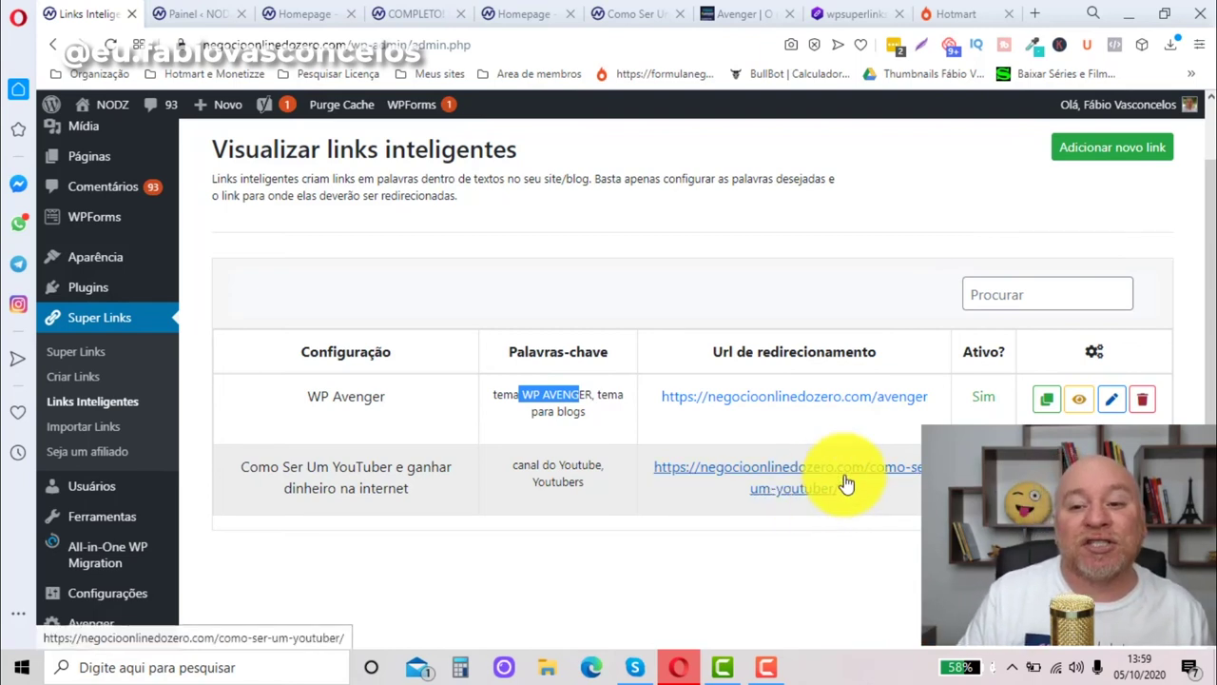
left_click(780, 280)
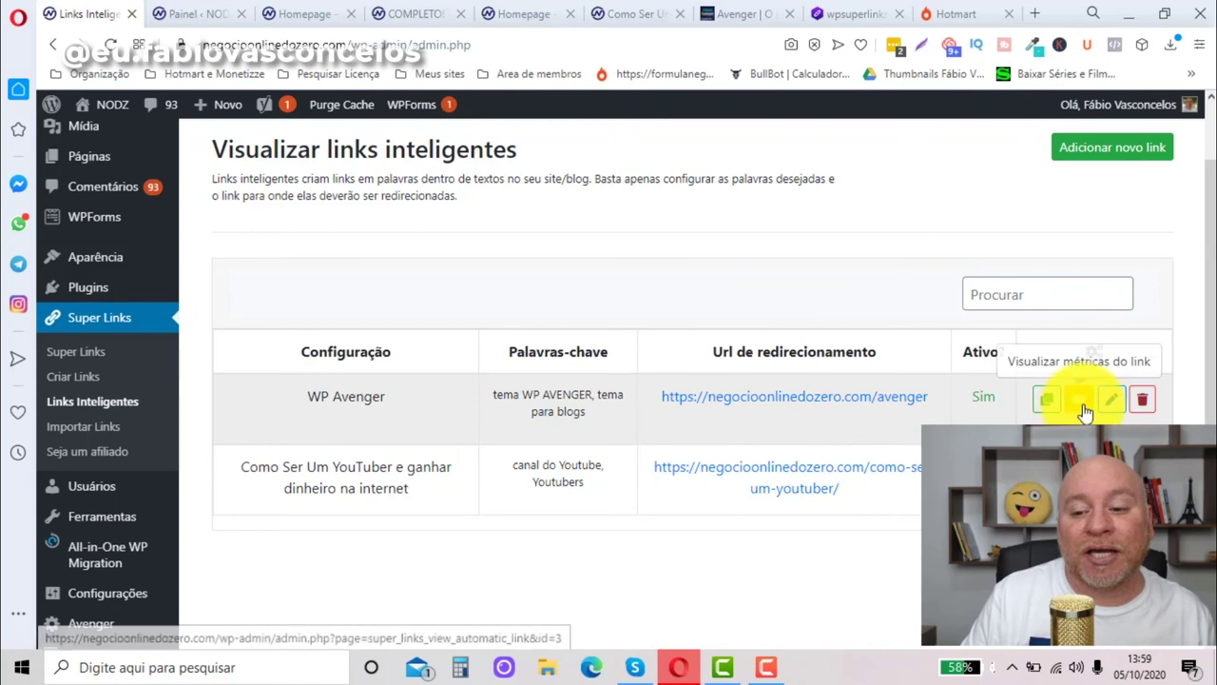
left_click(1079, 400)
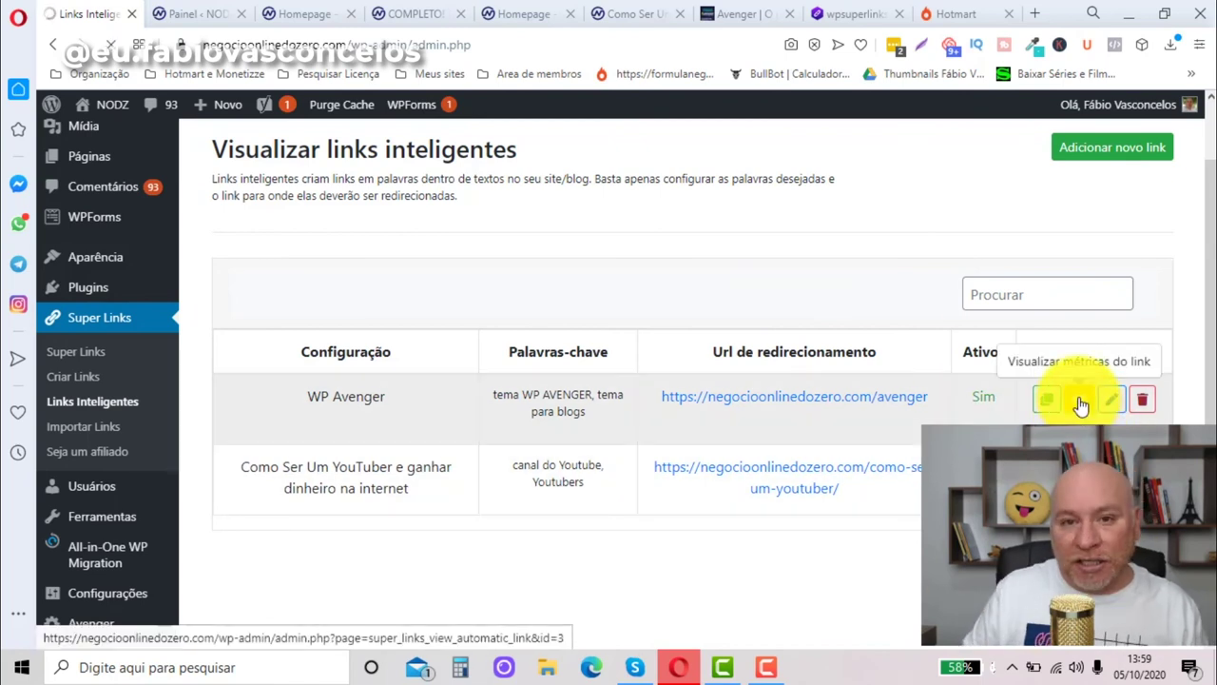
scroll(1084, 395, "down", 3)
scroll(976, 381, "up", 3)
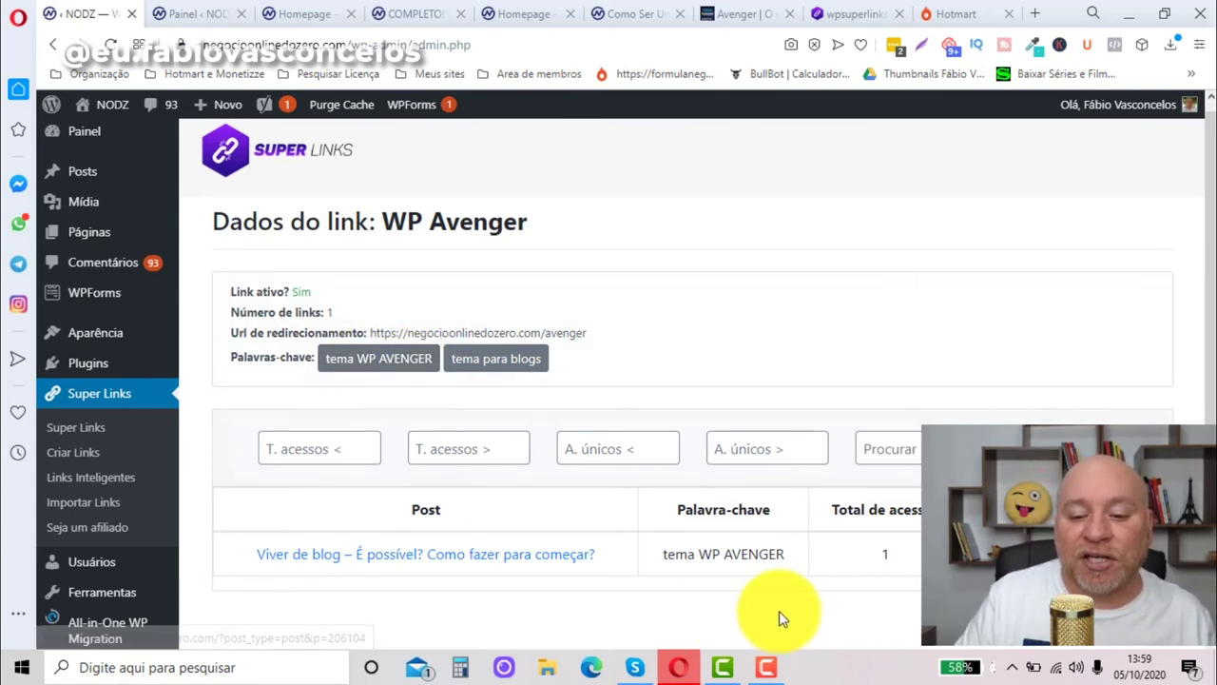
Step: Examine the post, keyword, total accesses and unique accesses in the link's metrics, and return to the smart links list
double_click(883, 555)
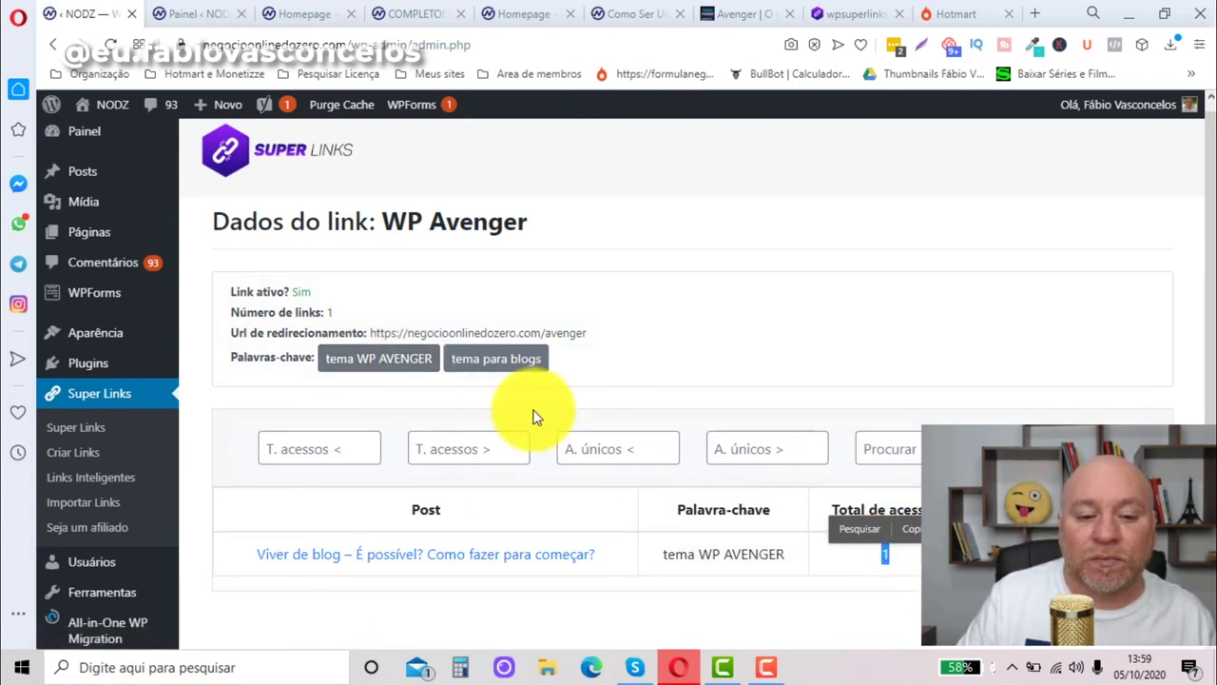
scroll(822, 412, "down", 2)
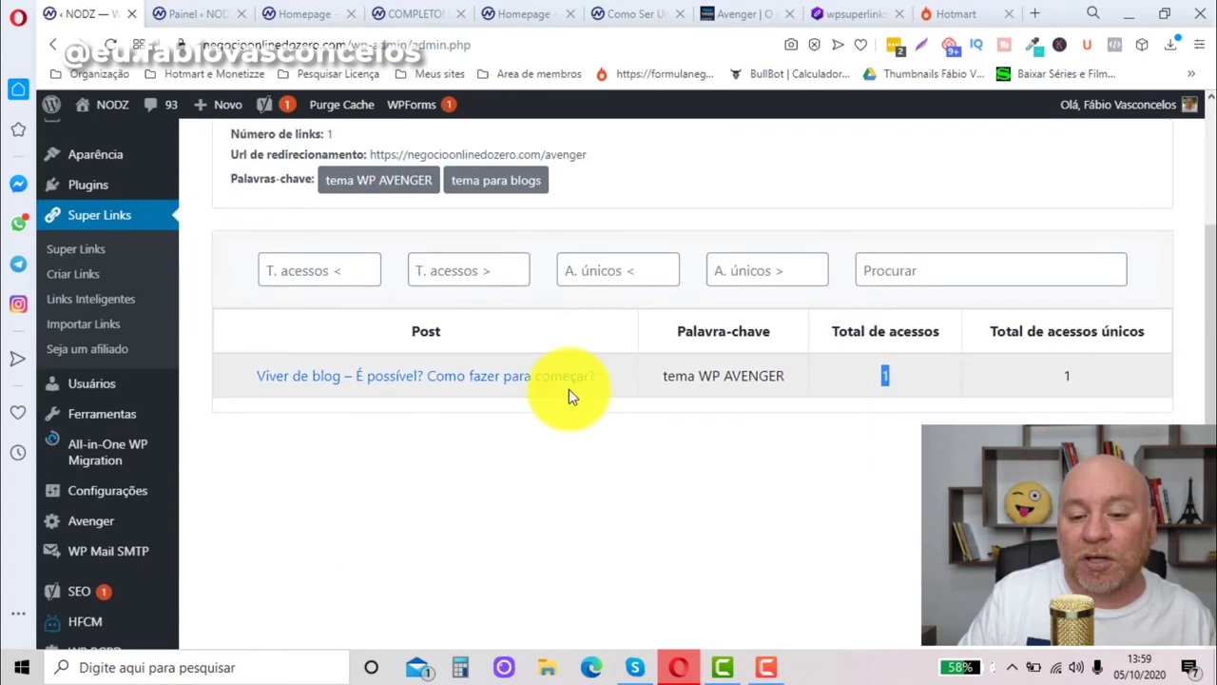
left_click_drag(786, 378, 658, 386)
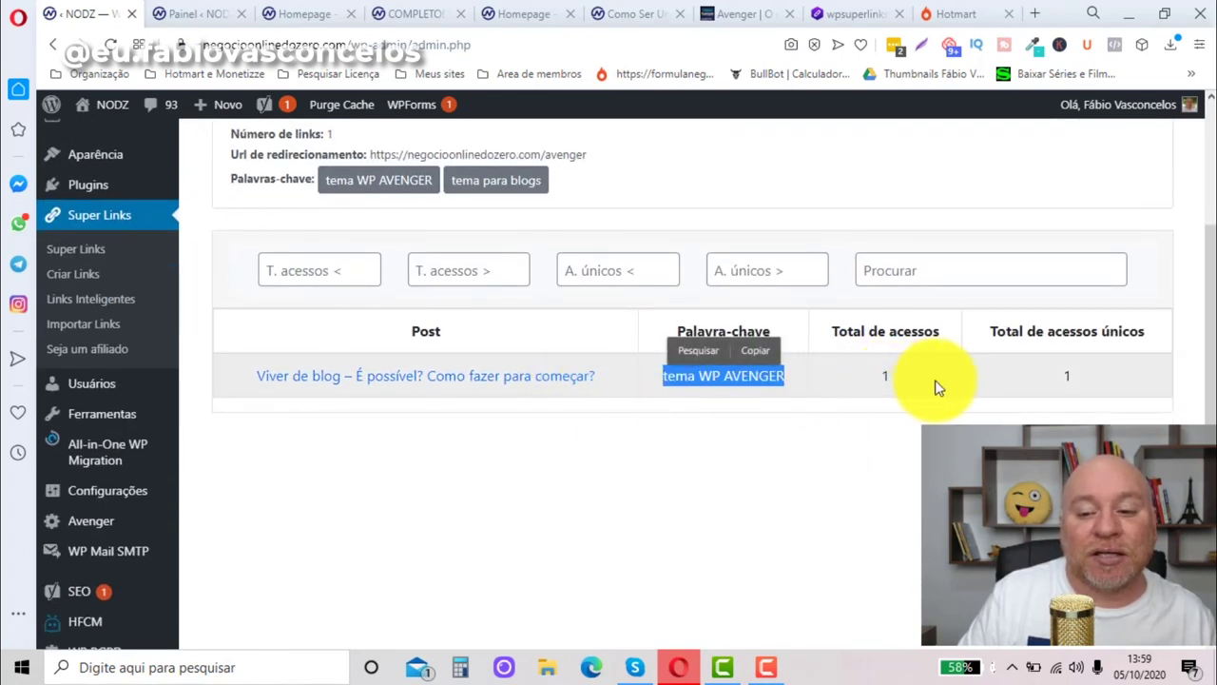
left_click(954, 378)
double_click(954, 377)
double_click(1087, 388)
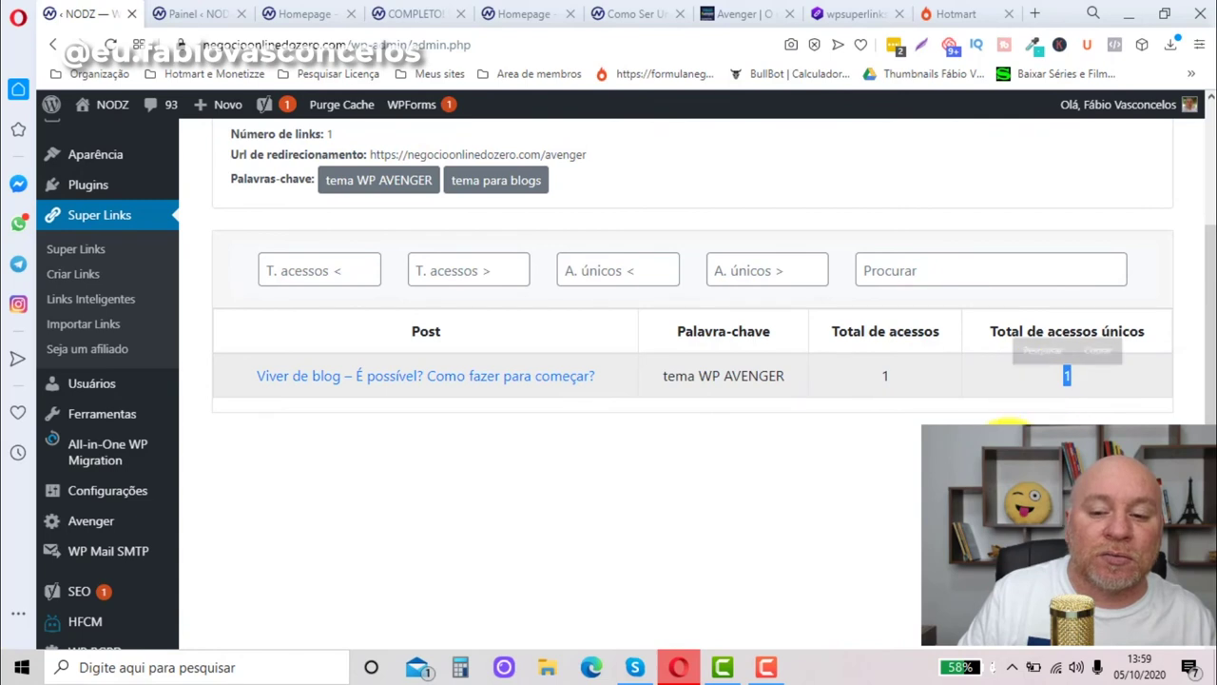
scroll(1013, 412, "up", 1)
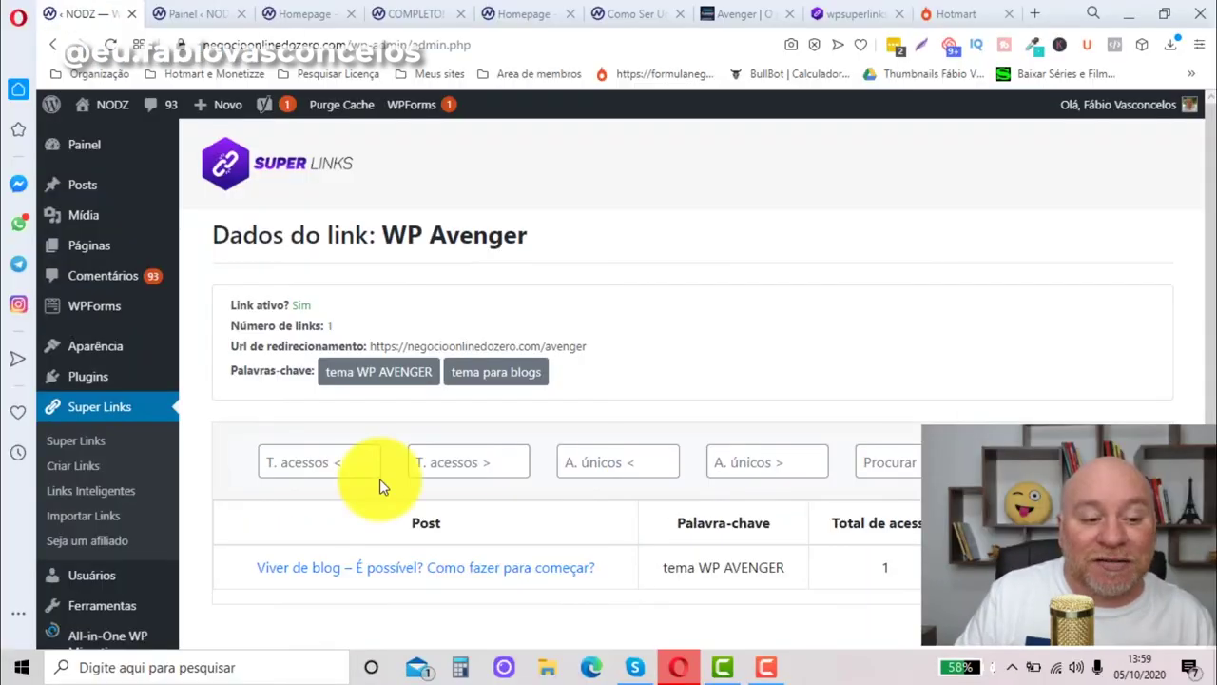
left_click(104, 491)
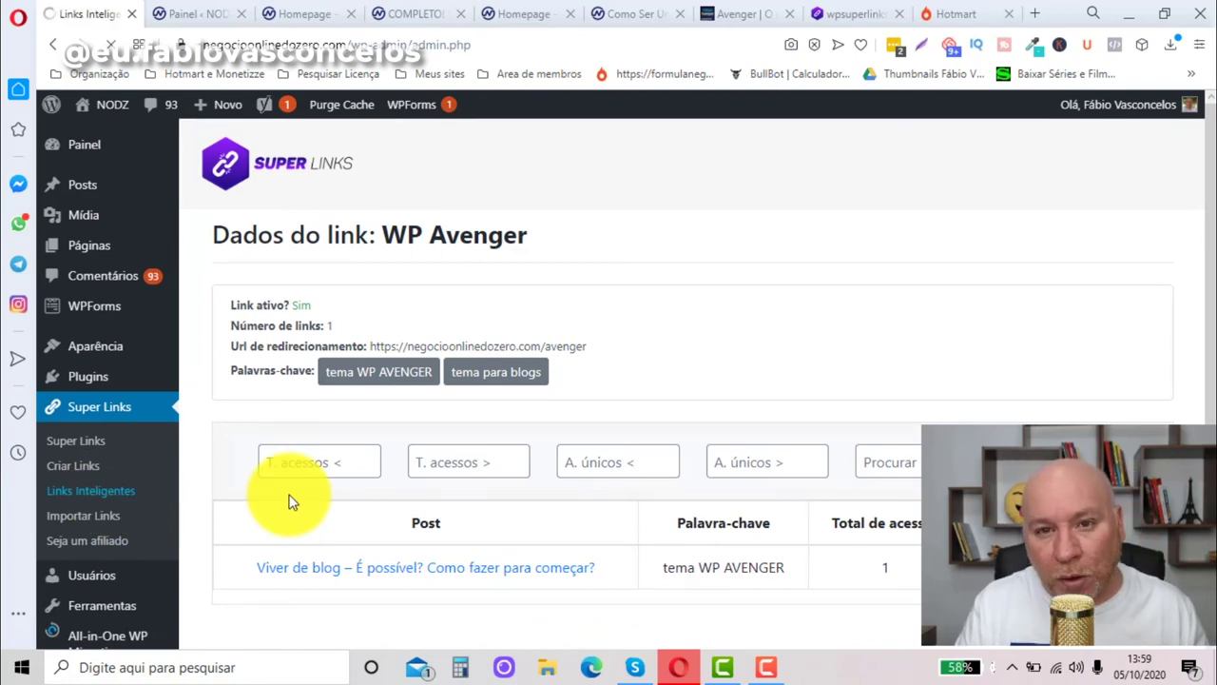